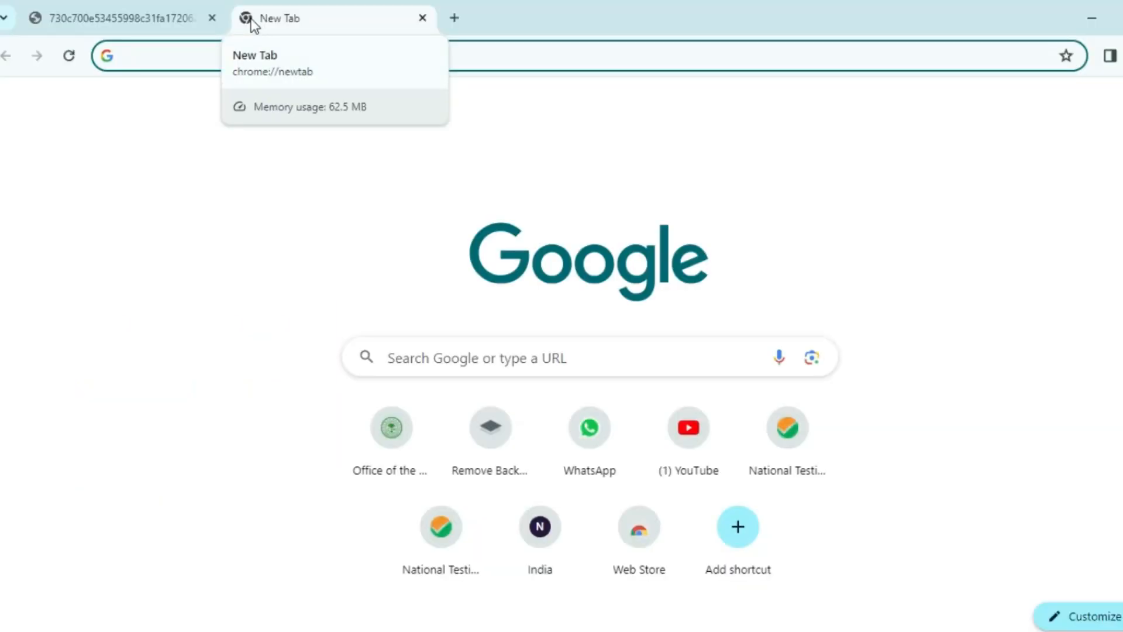
Go to amucontrollerexams.com and open the Schools Admissions page from the Schools menu.
type("a")
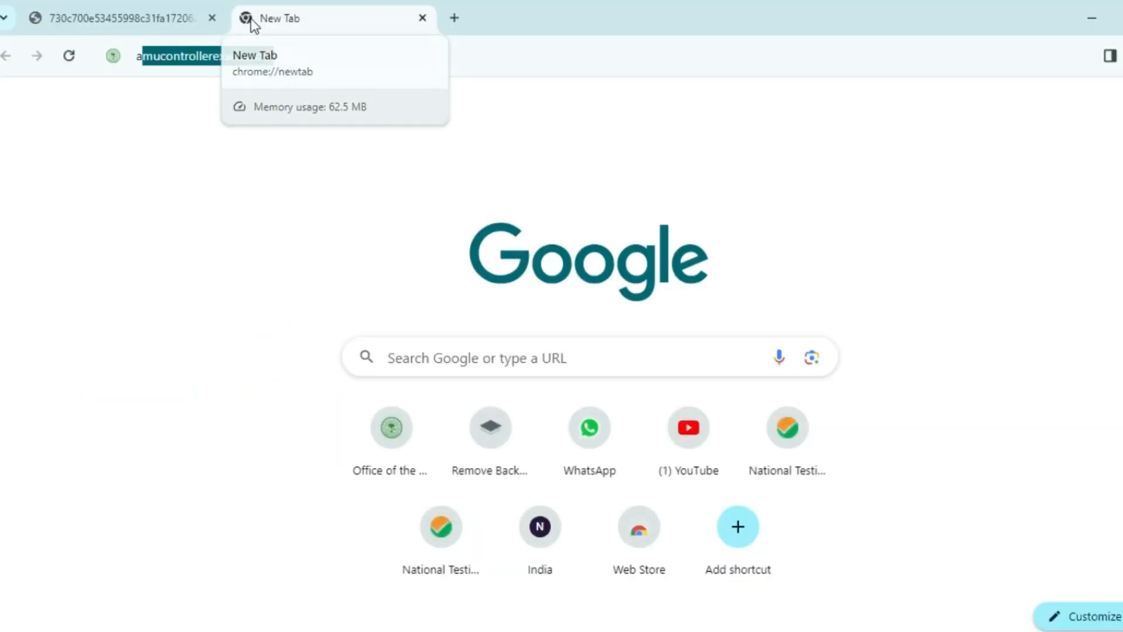
type("mu")
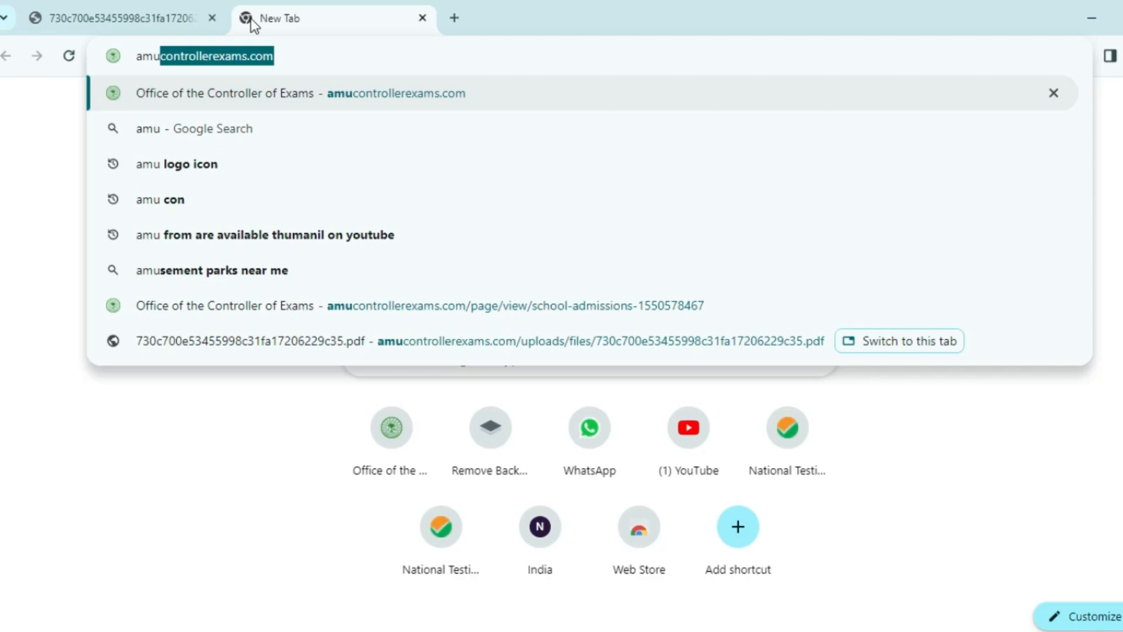
key("Right")
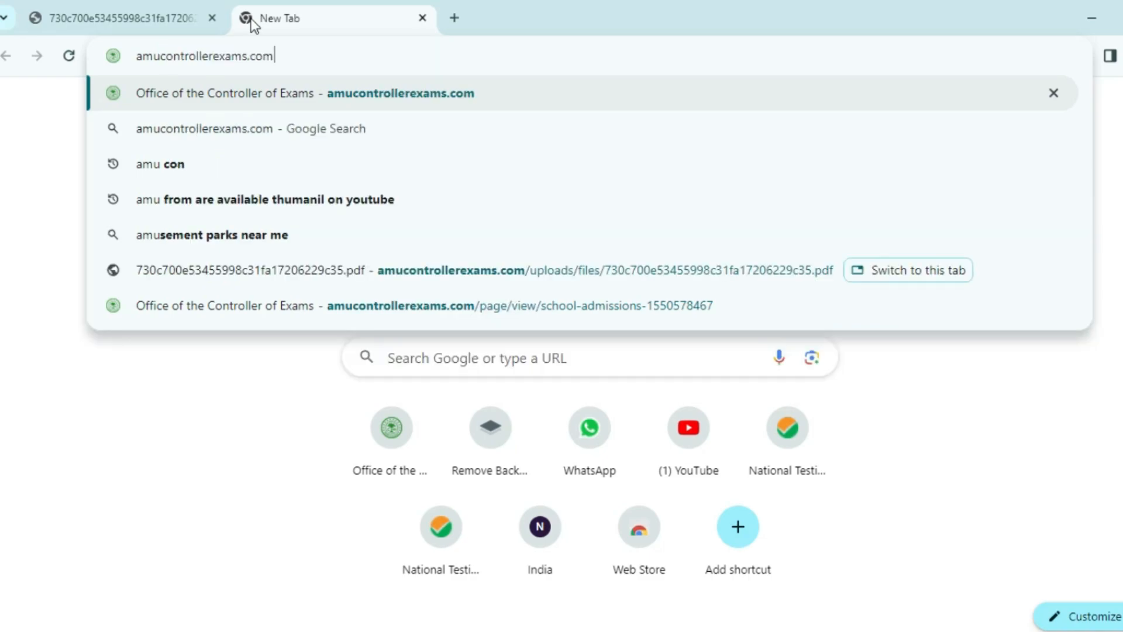
key("Return")
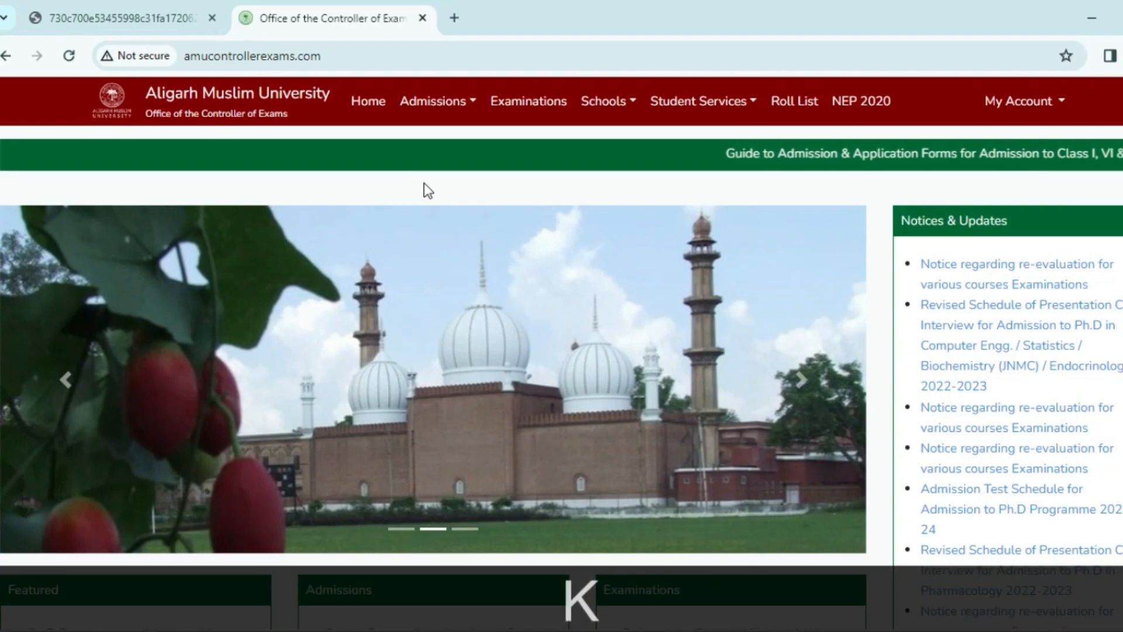
key("ctrl+shift+l")
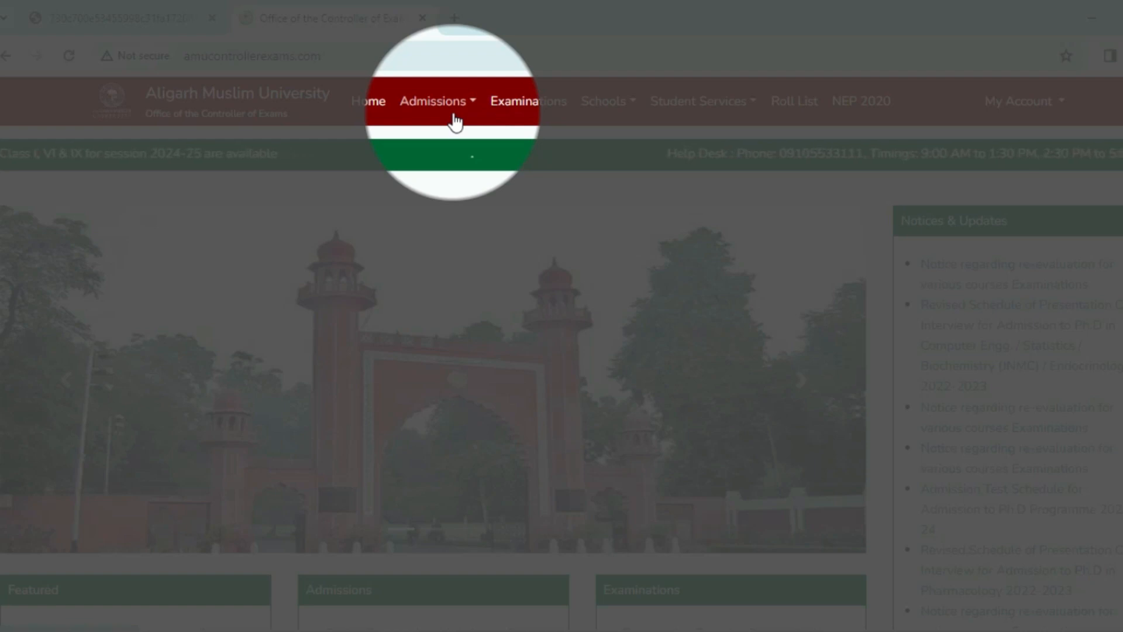
left_click(599, 117)
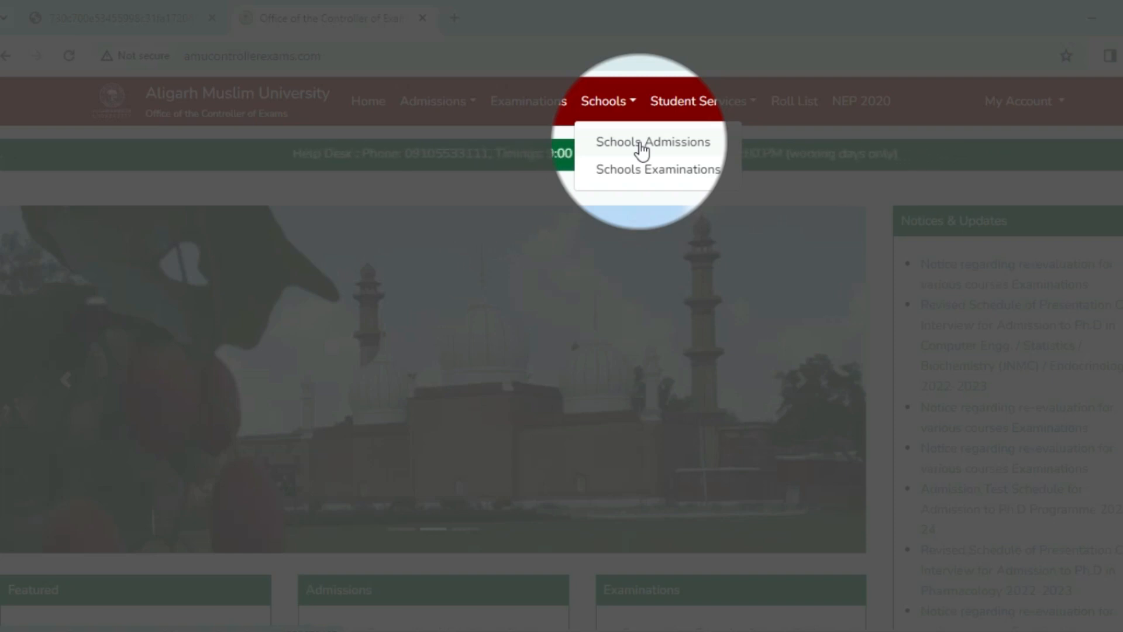
left_click(640, 142)
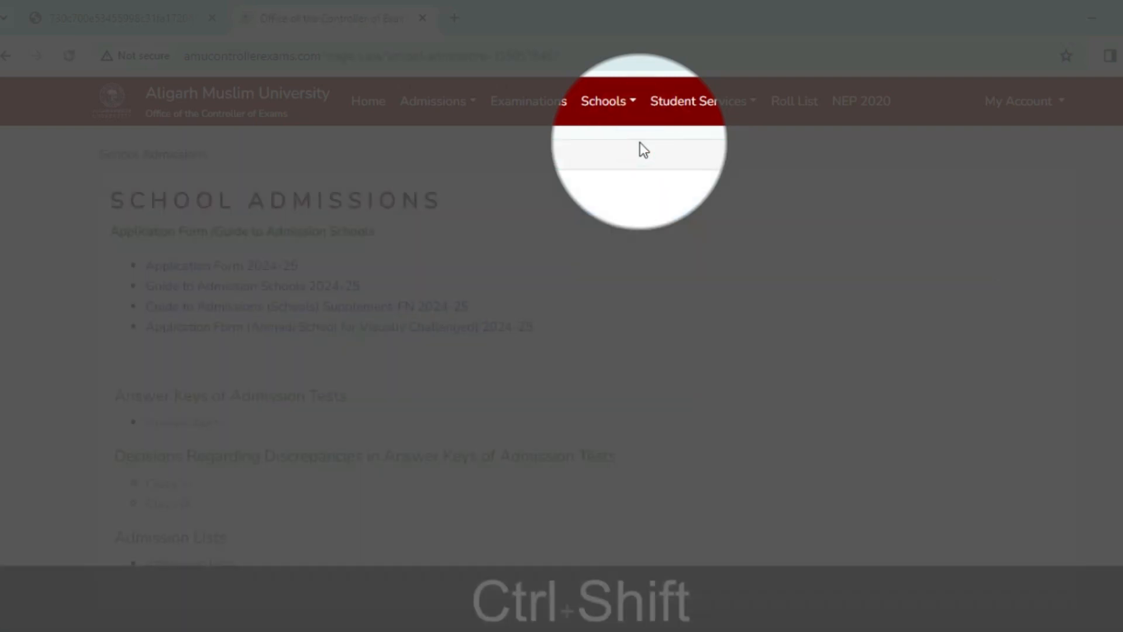
key("ctrl+shift+l")
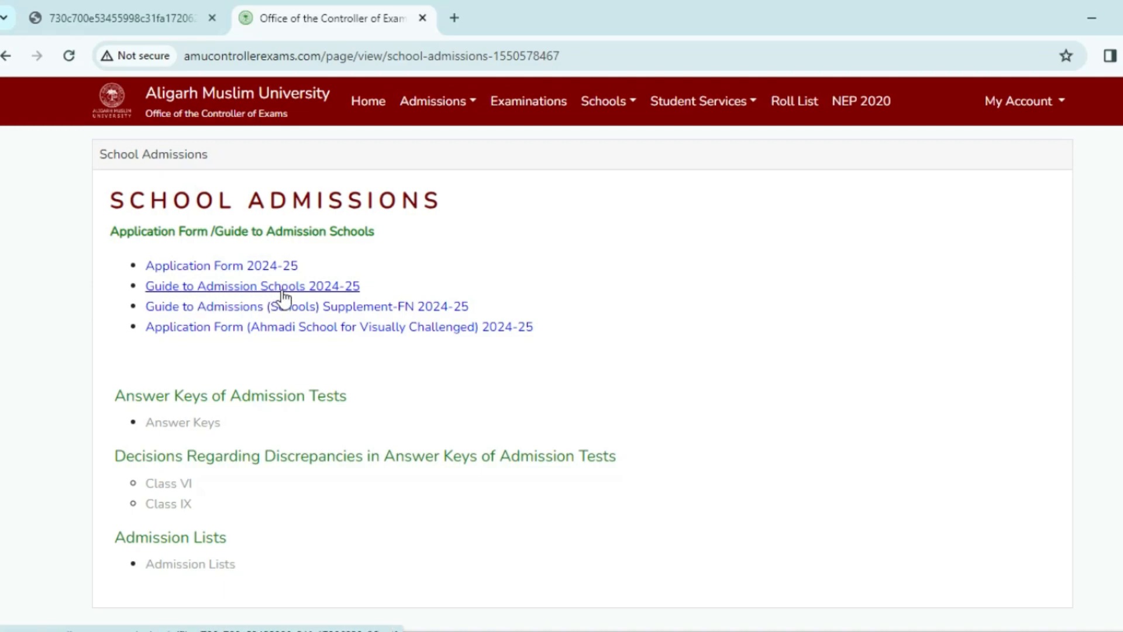
Switch to the admission guide PDF and highlight the Class I age limit of 5 to 7 years.
left_click(167, 16)
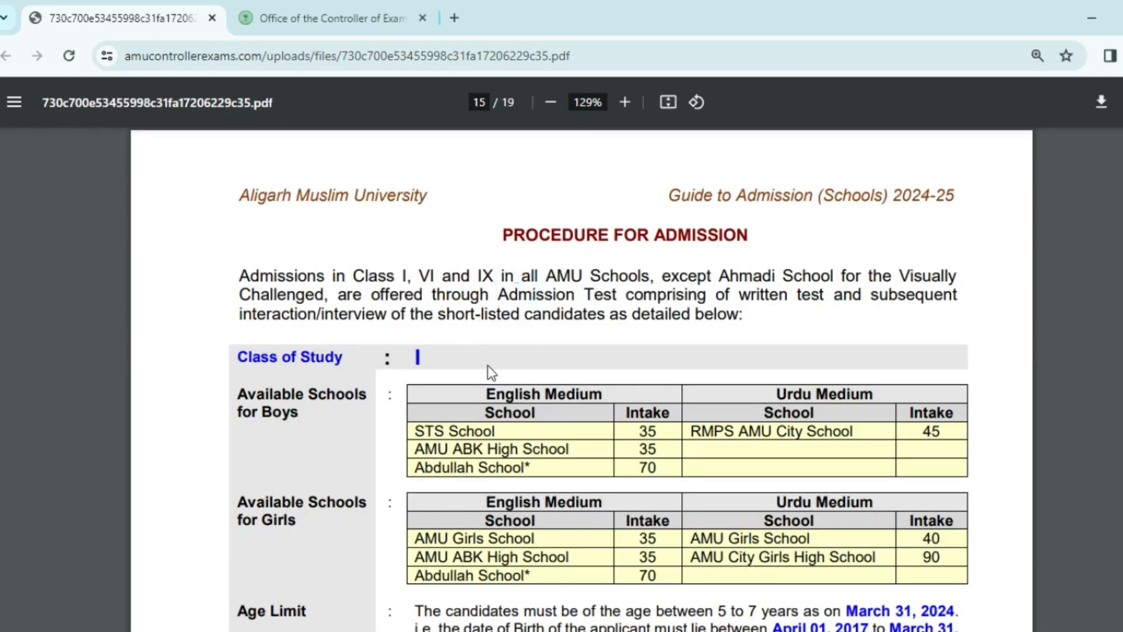
scroll(491, 372, "down", 3)
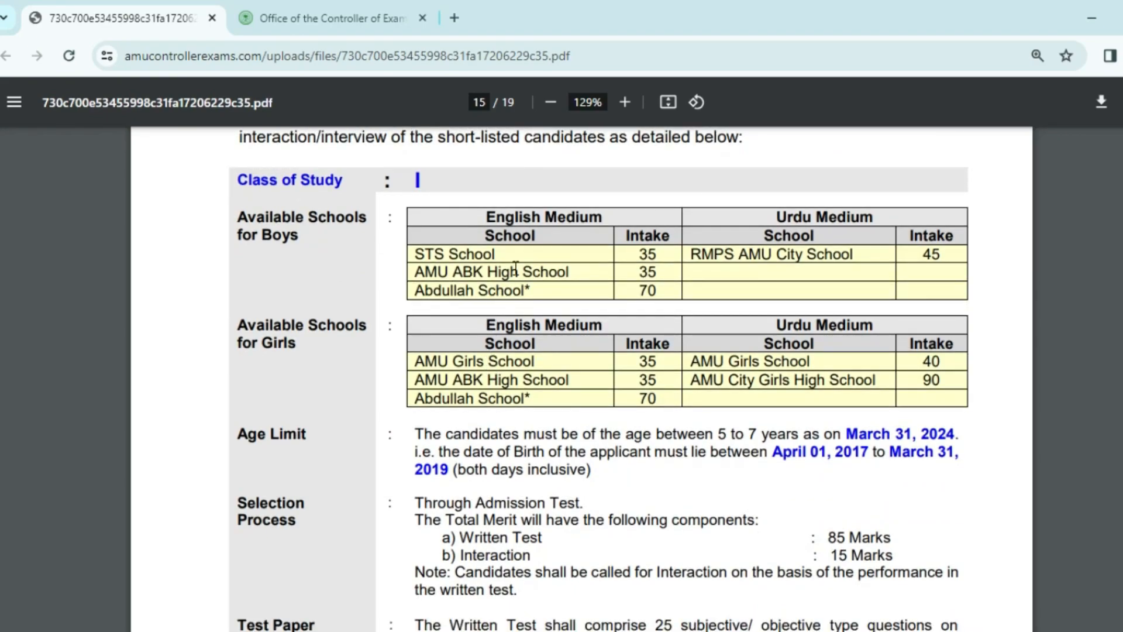
left_click(497, 252)
scroll(617, 377, "down", 2)
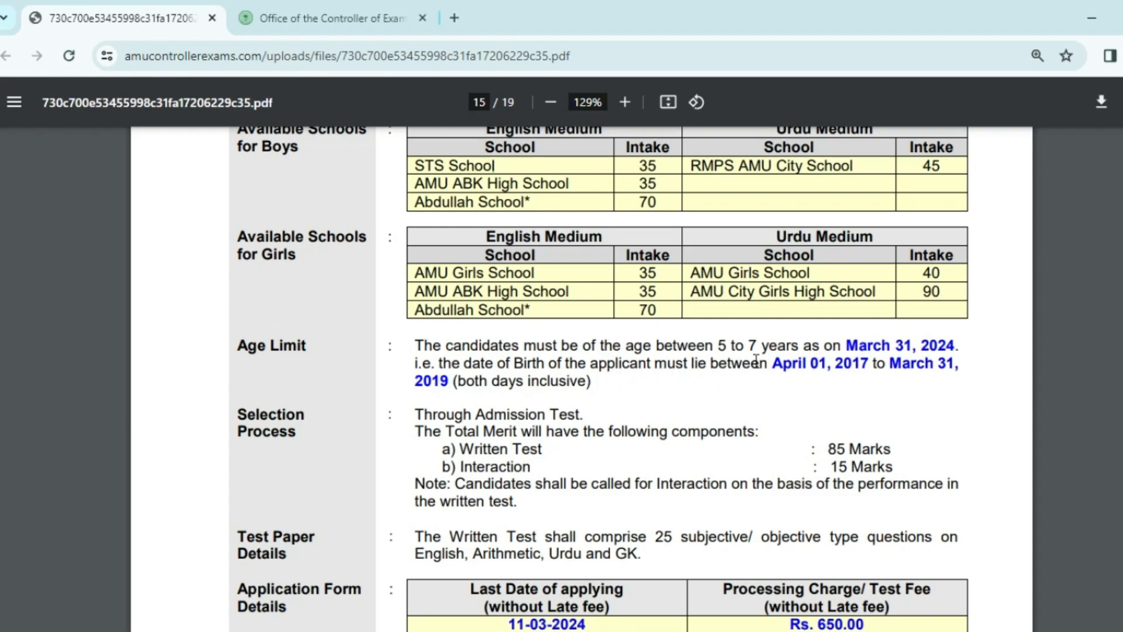
left_click_drag(755, 362, 772, 374)
Scroll through the Class I fee tables onto page 16.
scroll(623, 410, "down", 3)
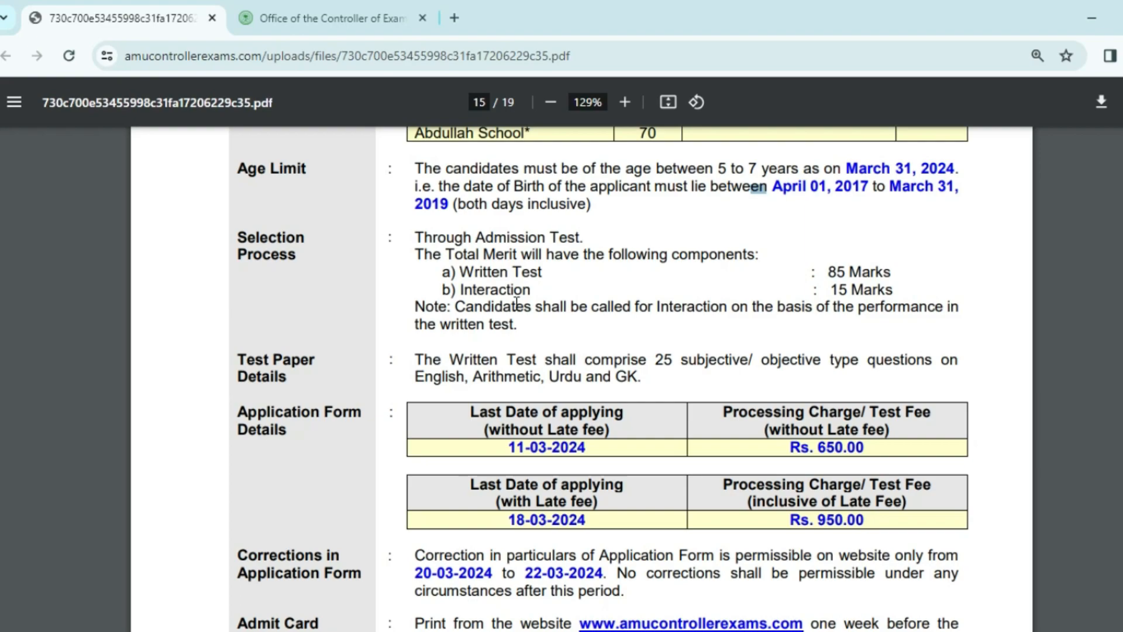
scroll(505, 296, "down", 3)
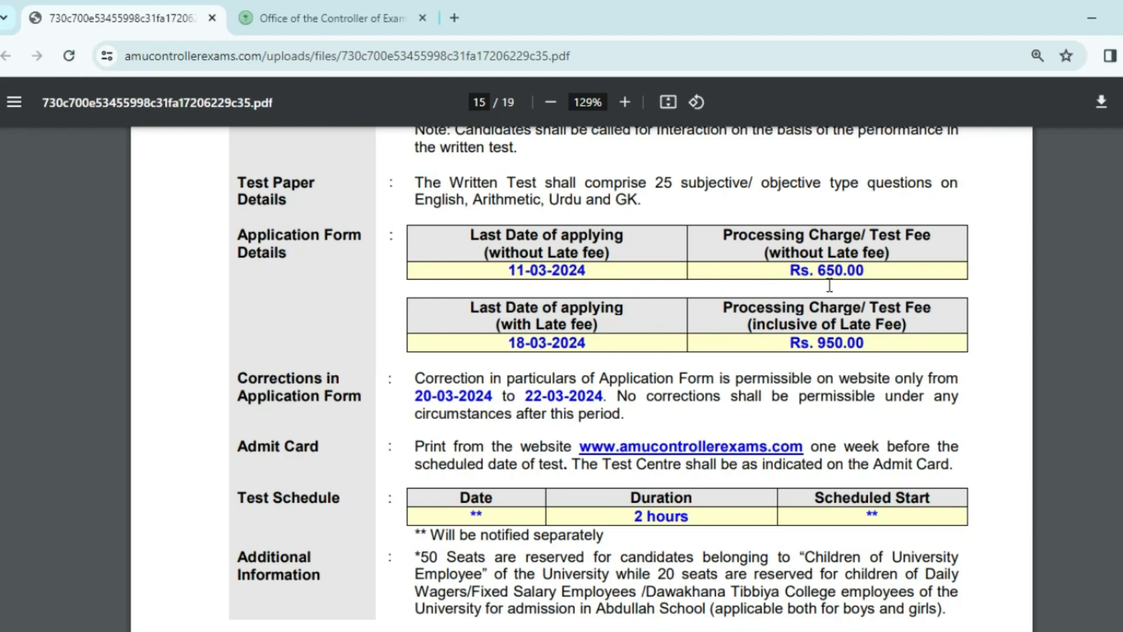
left_click(455, 235)
scroll(450, 386, "down", 10)
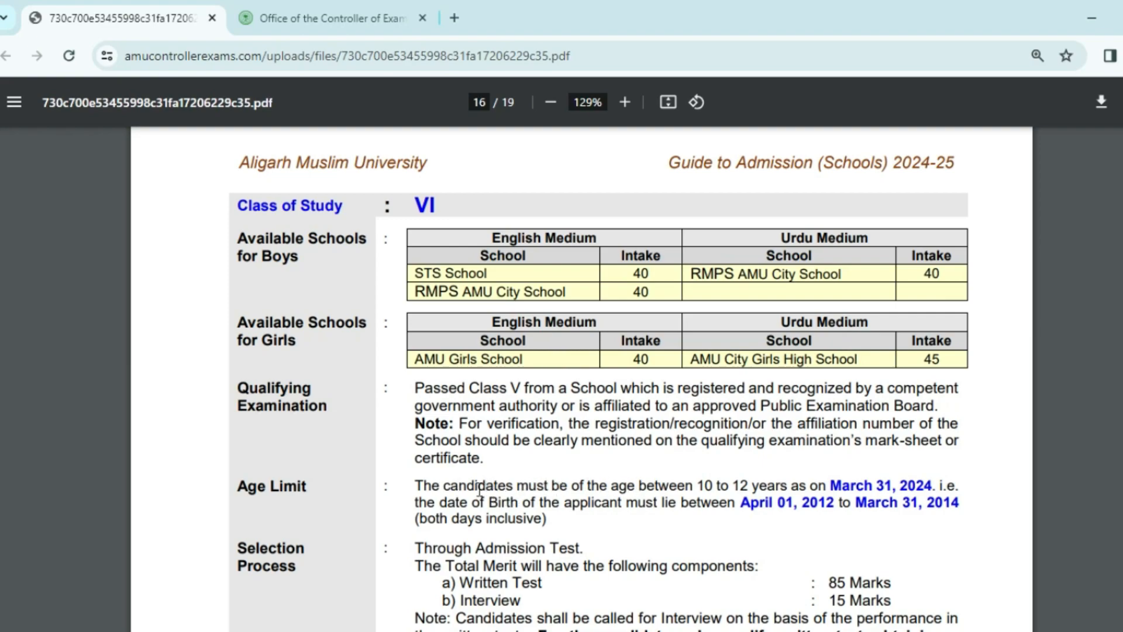
Highlight the Class VI age range of 10 to 12 years.
left_click(676, 486)
left_click_drag(706, 487, 818, 487)
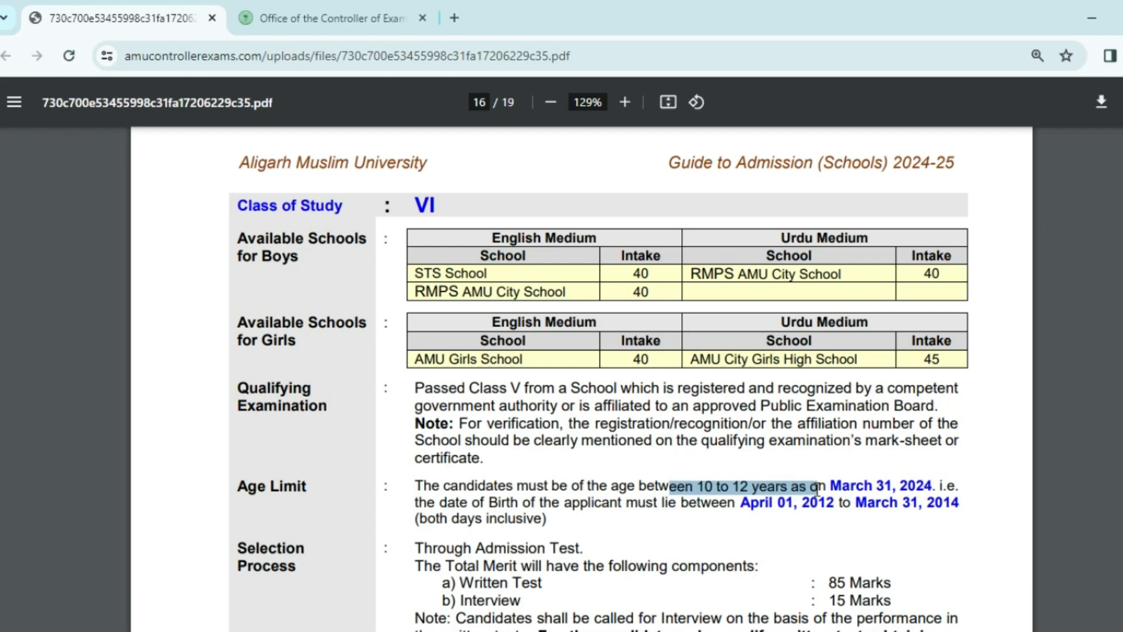
left_click(744, 503)
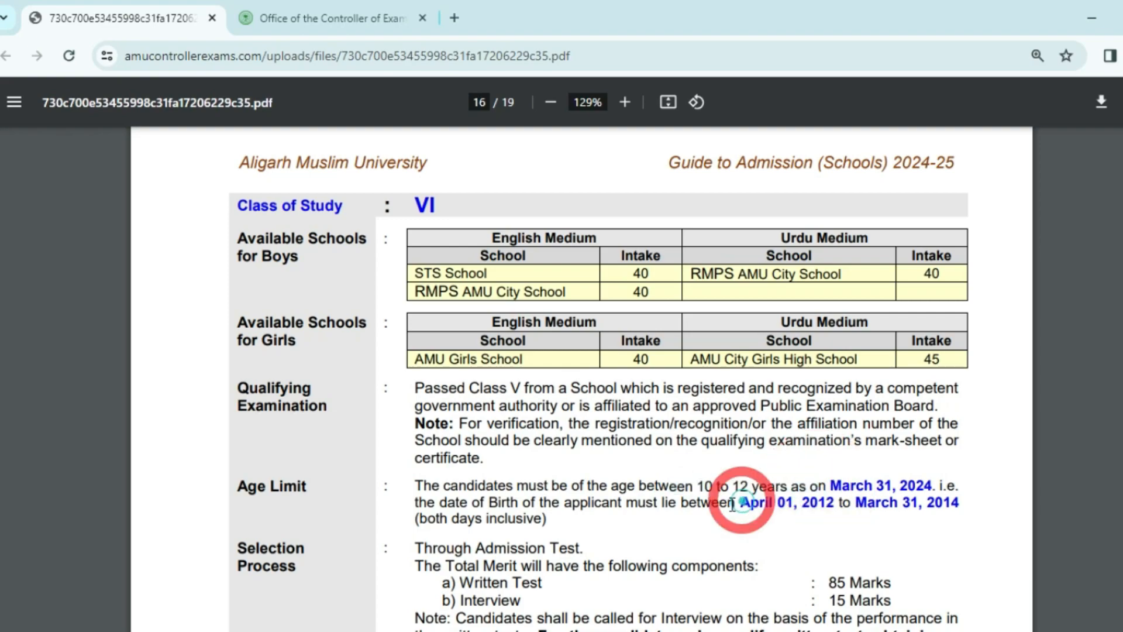
Scroll to the Class VI fee table (Rs. 700.00 / Rs. 1000.00) and highlight its Last Date header.
scroll(545, 458, "down", 3)
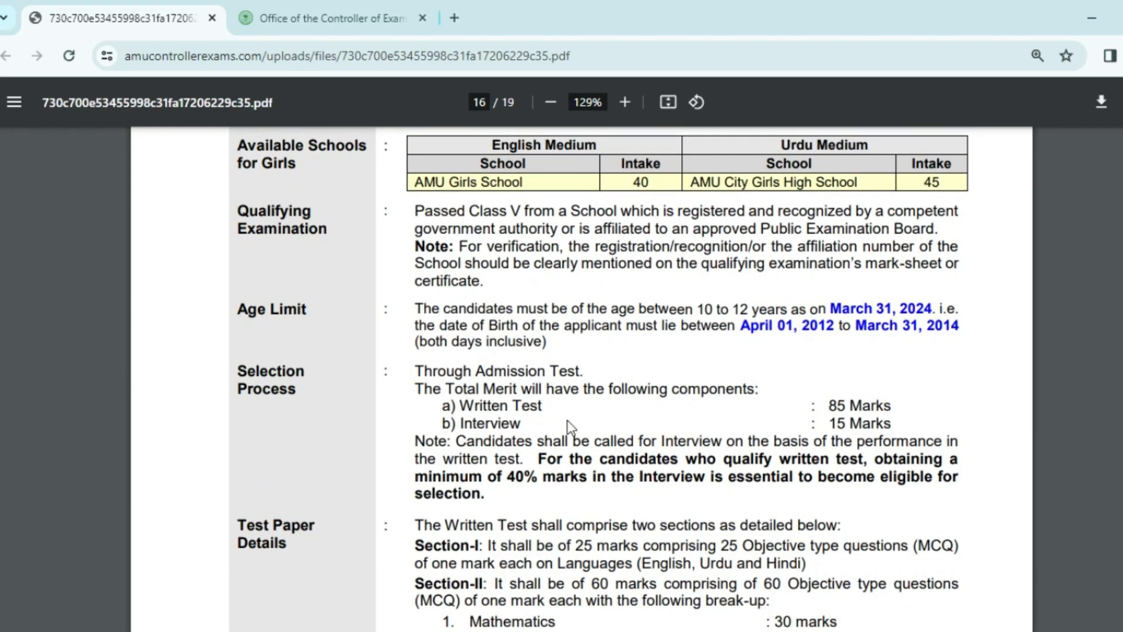
scroll(565, 412, "down", 8)
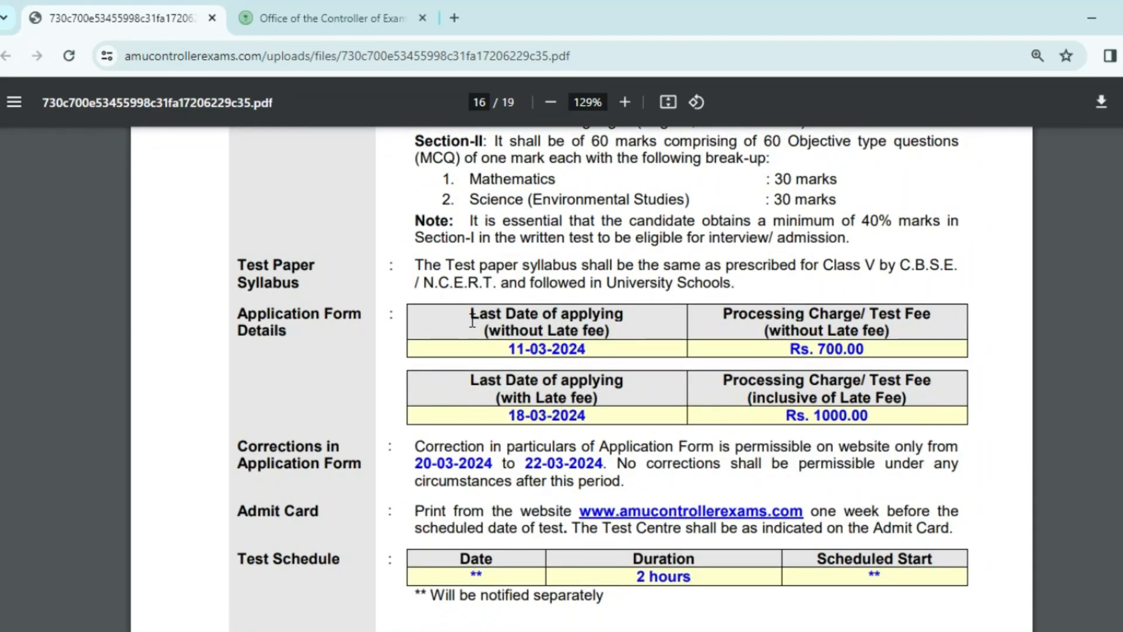
left_click_drag(469, 316, 609, 342)
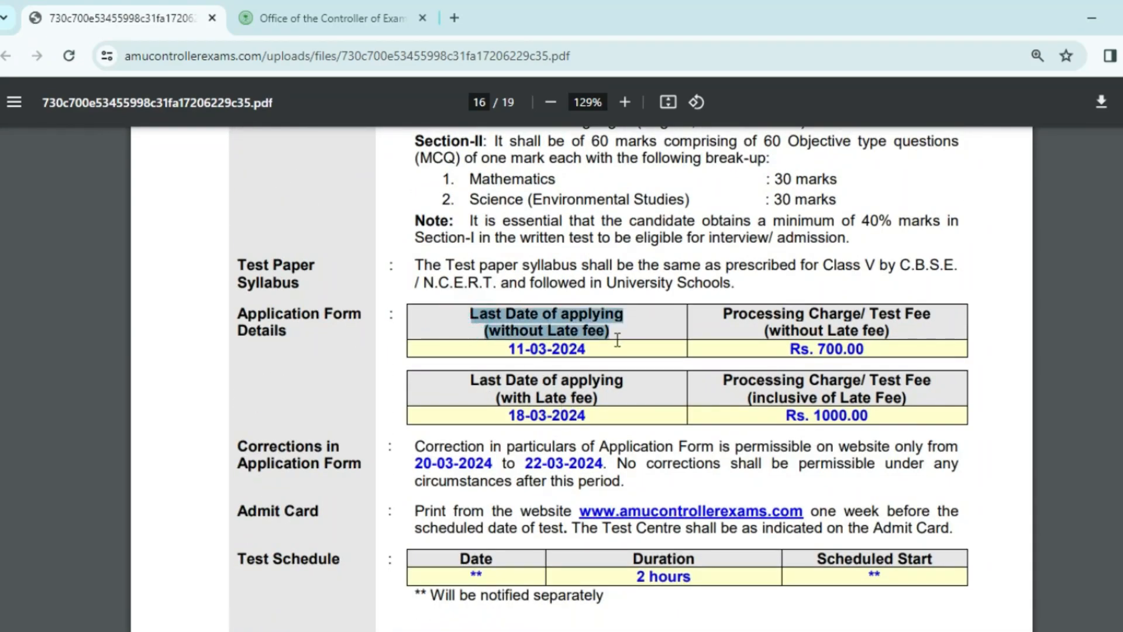
left_click(500, 356)
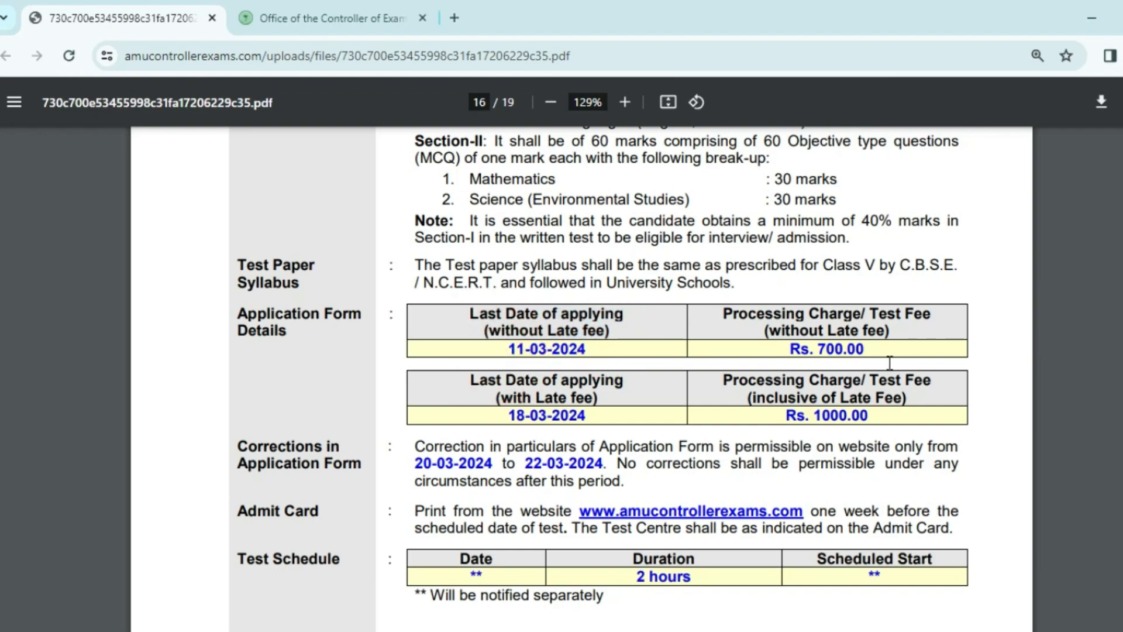
left_click(472, 385)
Scroll through page 17's Class IX section to fees Rs. 750.00 / Rs. 1050.00 and the 2-hour test.
scroll(649, 427, "down", 10)
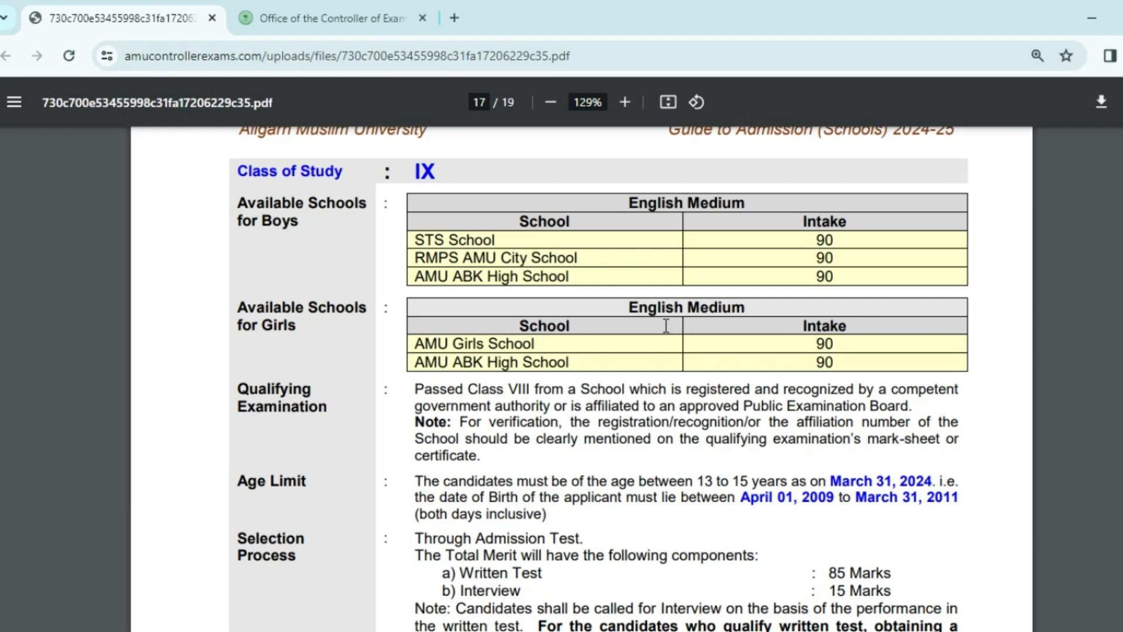
scroll(681, 474, "down", 2)
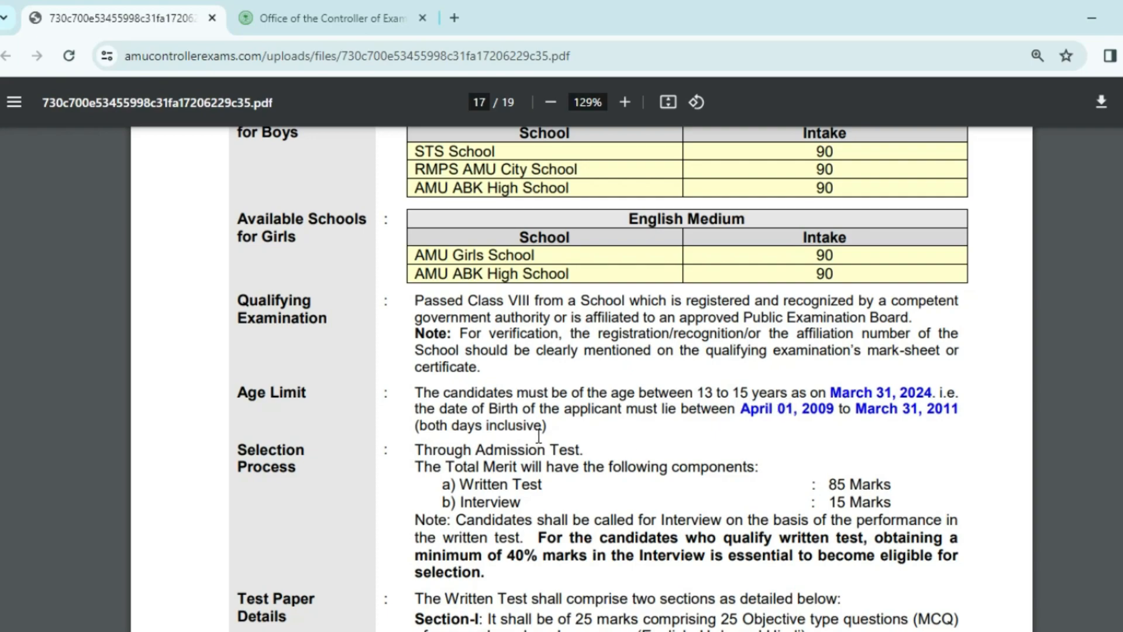
scroll(615, 427, "down", 3)
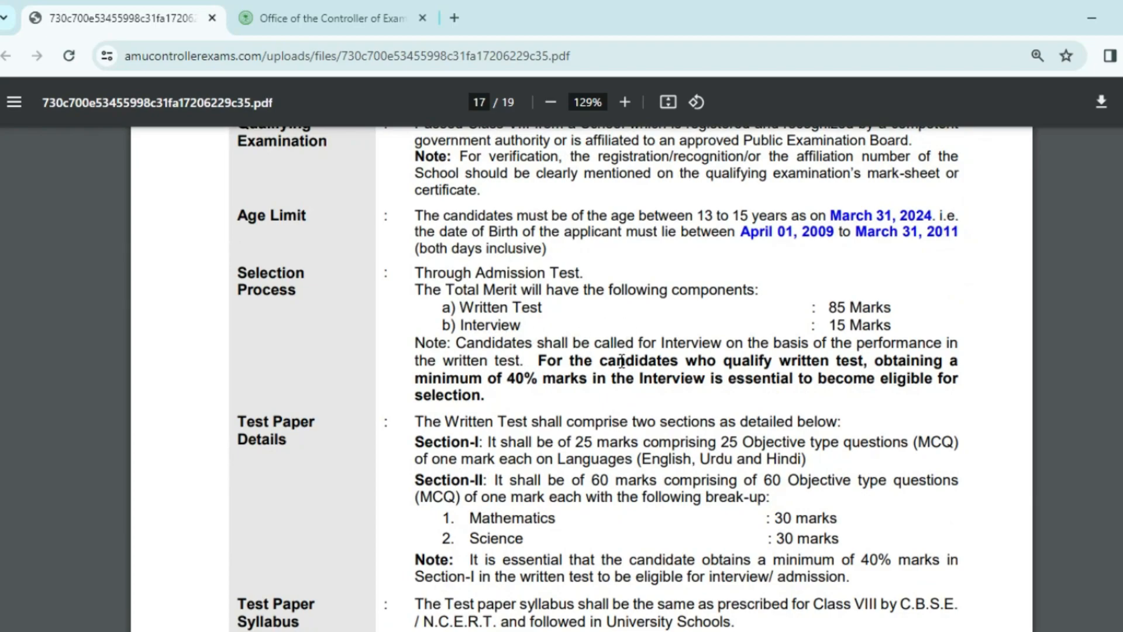
scroll(622, 361, "down", 3)
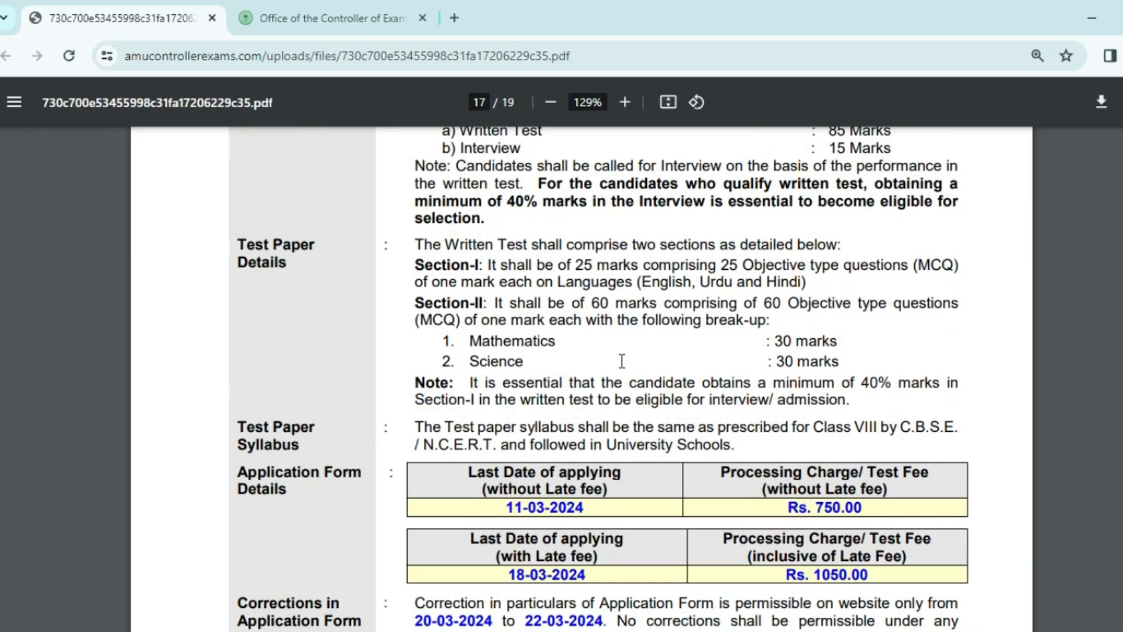
scroll(526, 433, "down", 2)
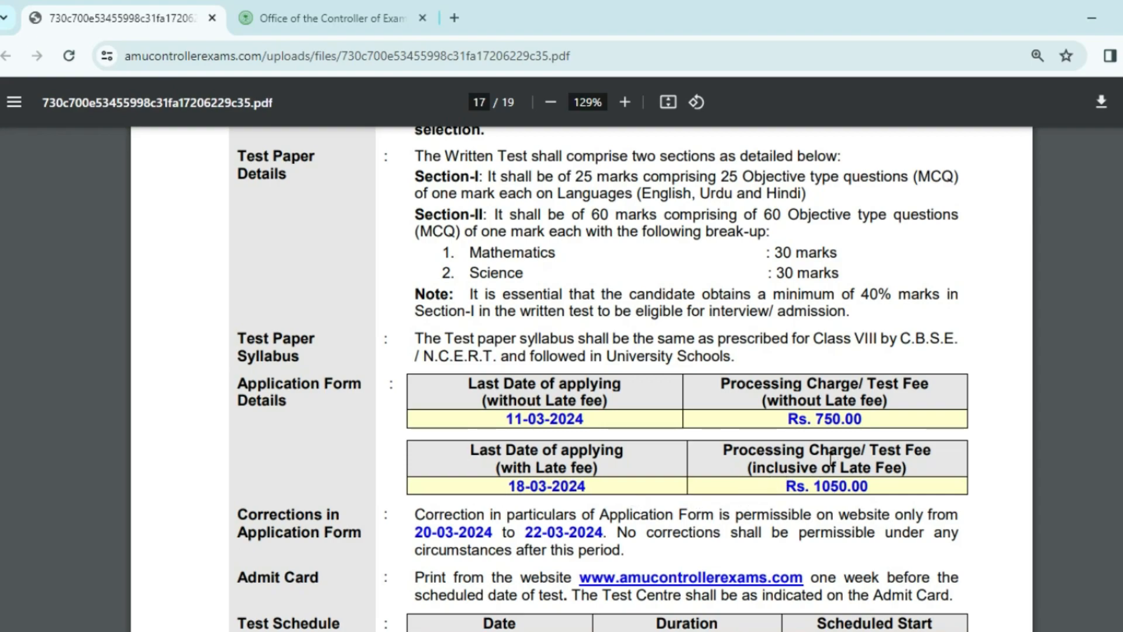
scroll(788, 453, "down", 3)
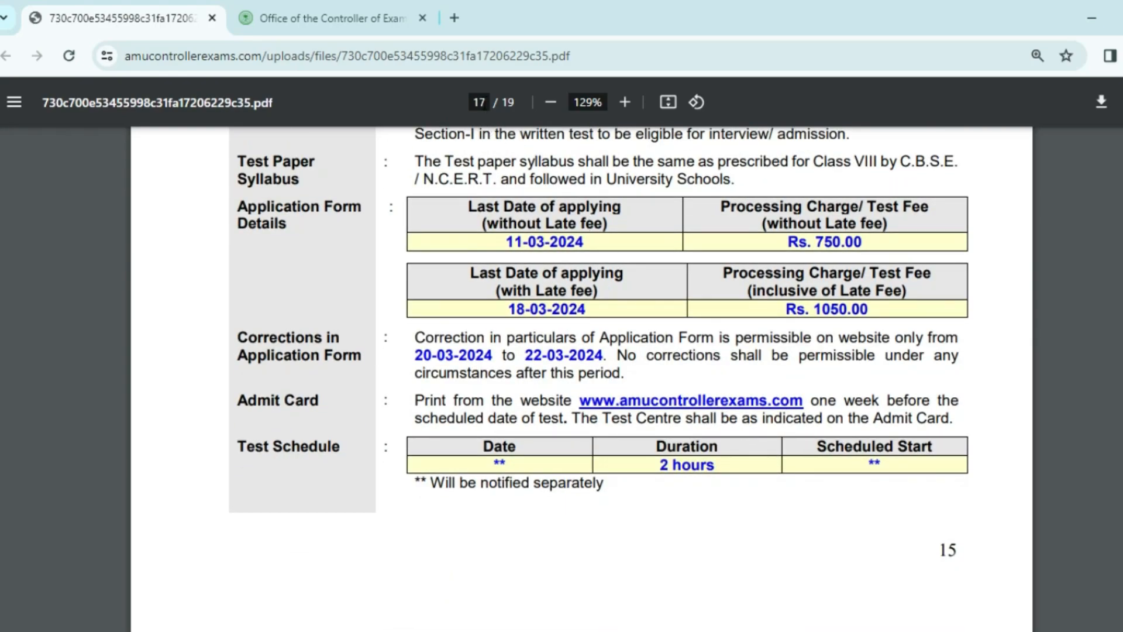
Jump to page 9 of the guide and read the candidate-details table.
left_click(480, 103)
type("9")
key("Return")
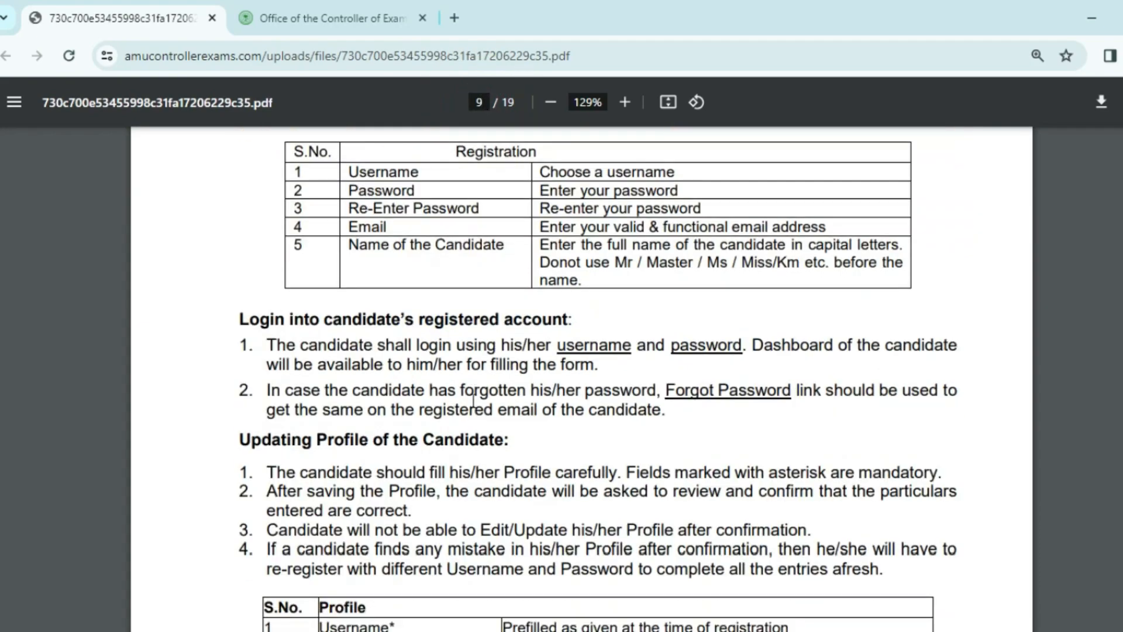
scroll(470, 400, "down", 6)
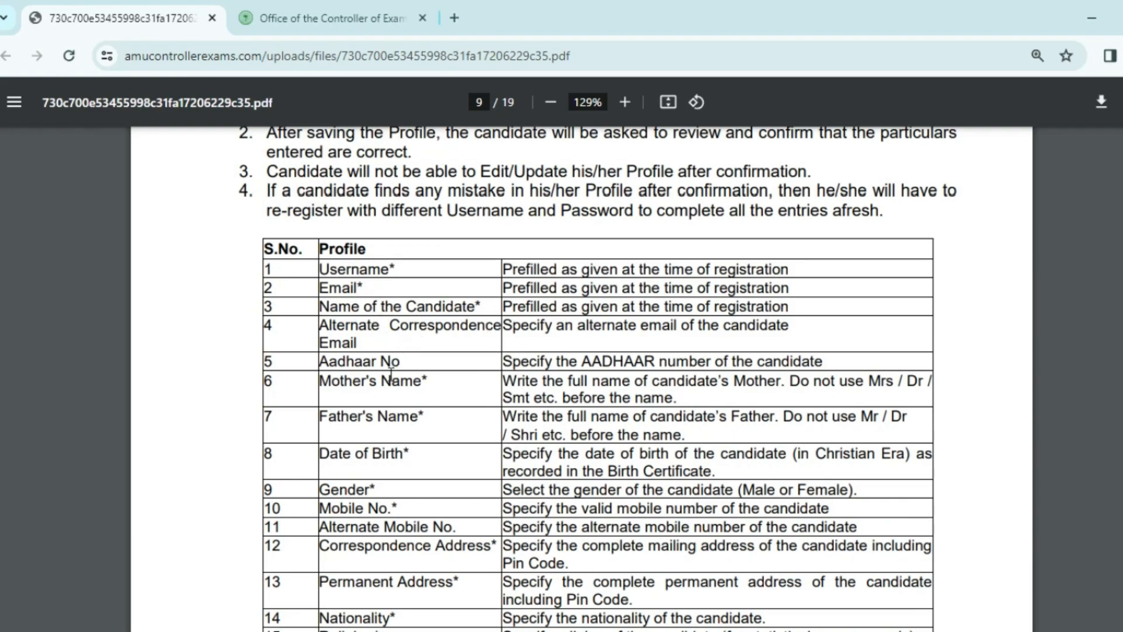
left_click(371, 417)
Highlight 'Left Thumb Impression' in the upload instructions and scroll toward page 10.
scroll(397, 466, "down", 2)
scroll(398, 466, "down", 1)
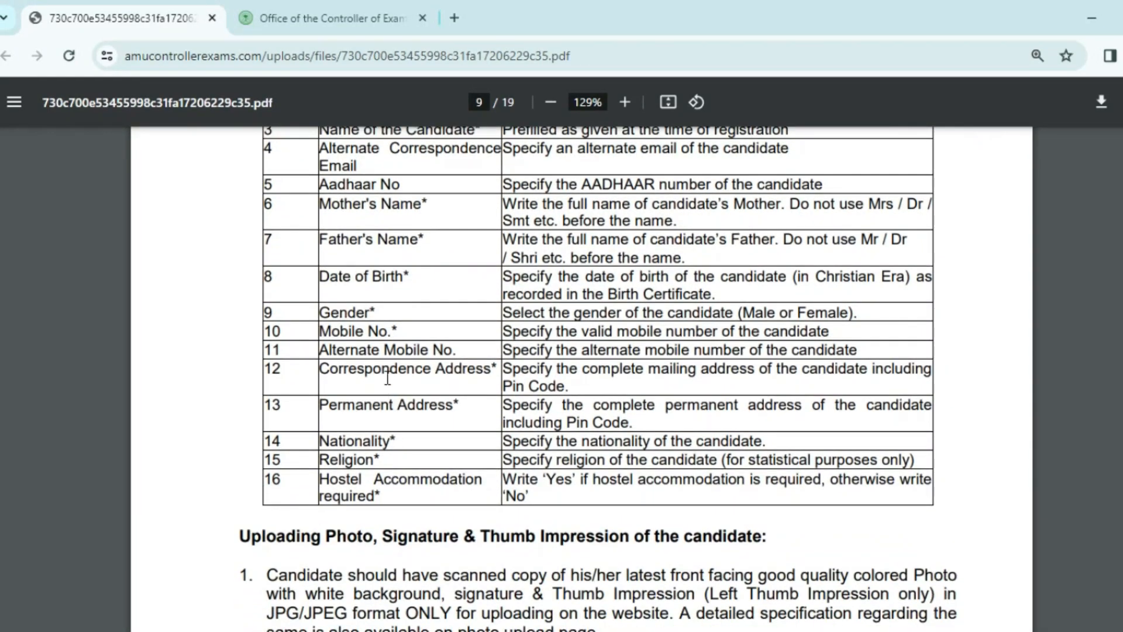
scroll(421, 383, "down", 3)
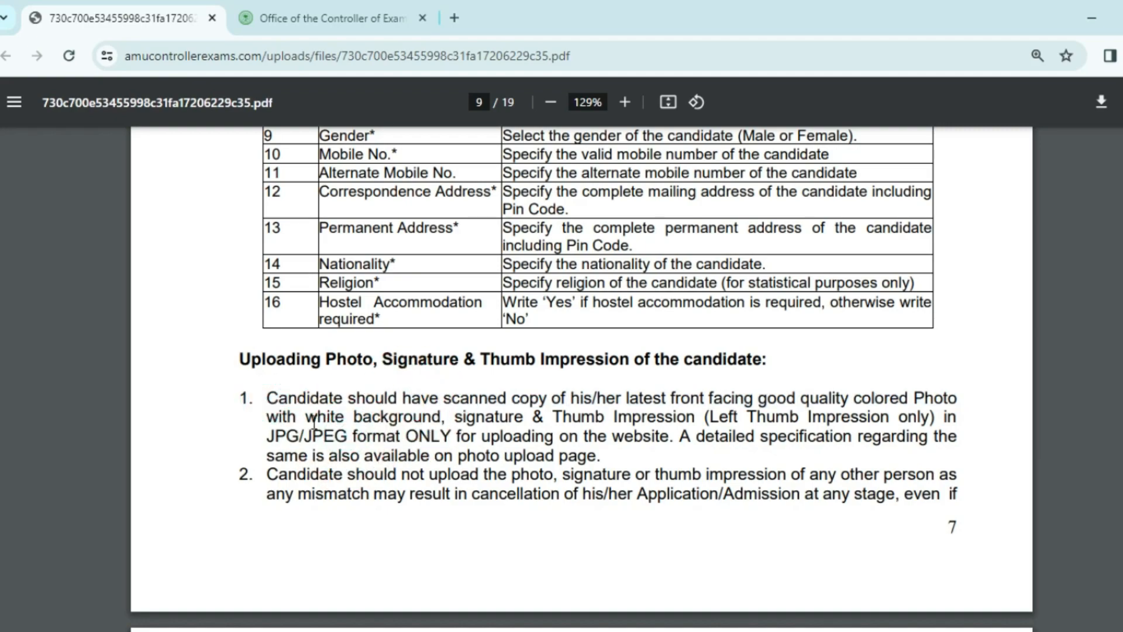
scroll(518, 459, "up", 2, "ctrl")
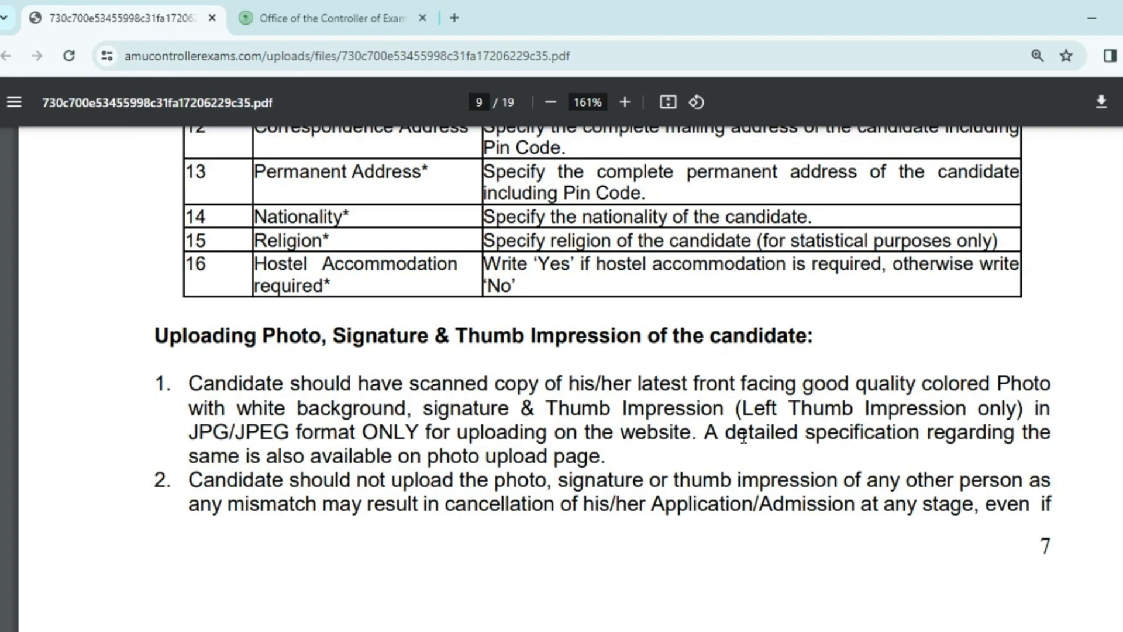
left_click_drag(747, 408, 972, 415)
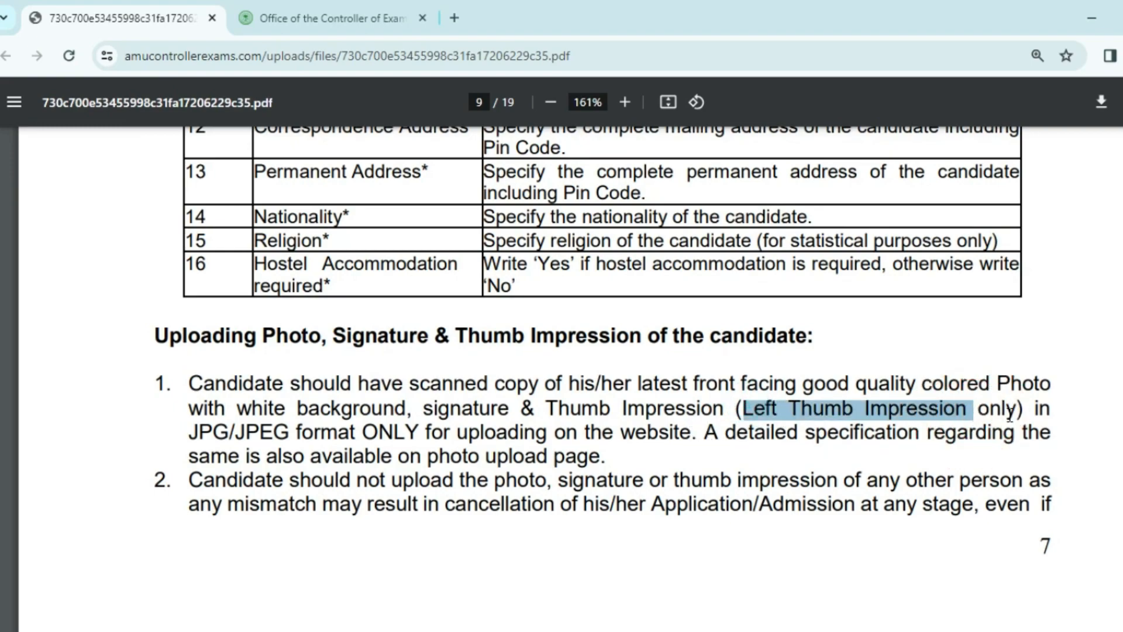
scroll(498, 448, "down", 8)
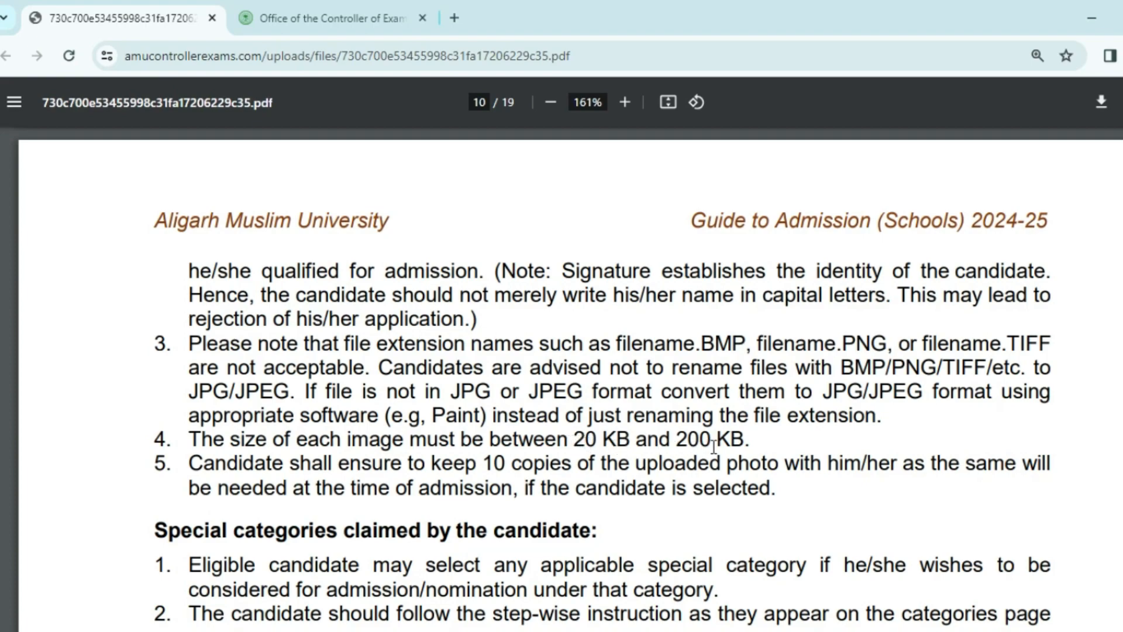
Read through the special categories table on page 10.
scroll(351, 409, "down", 5)
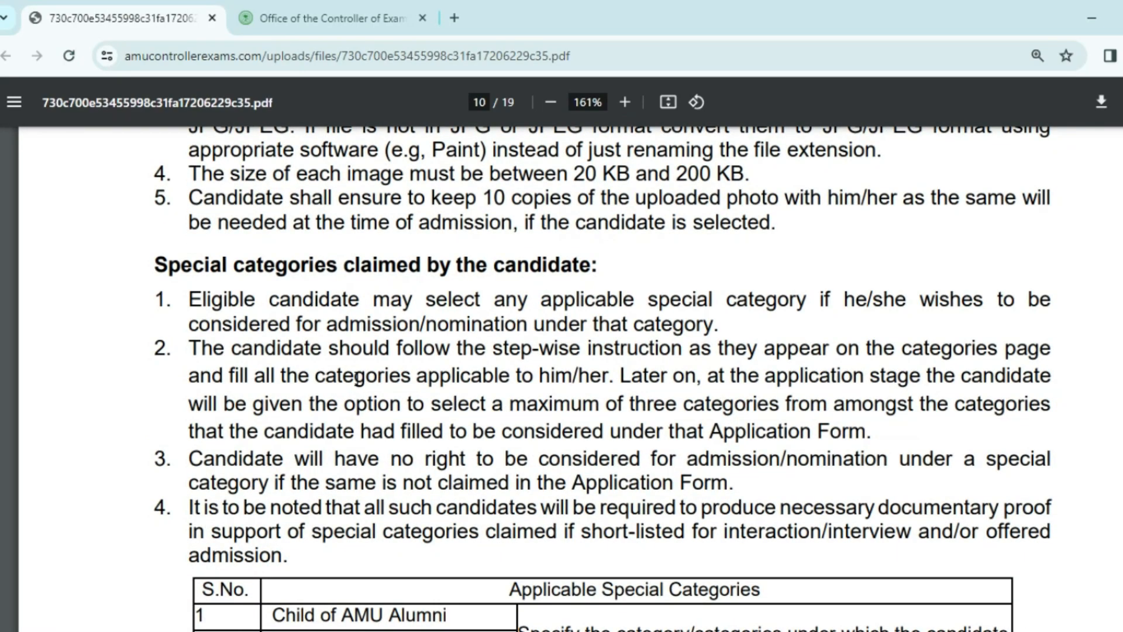
scroll(359, 336, "down", 3)
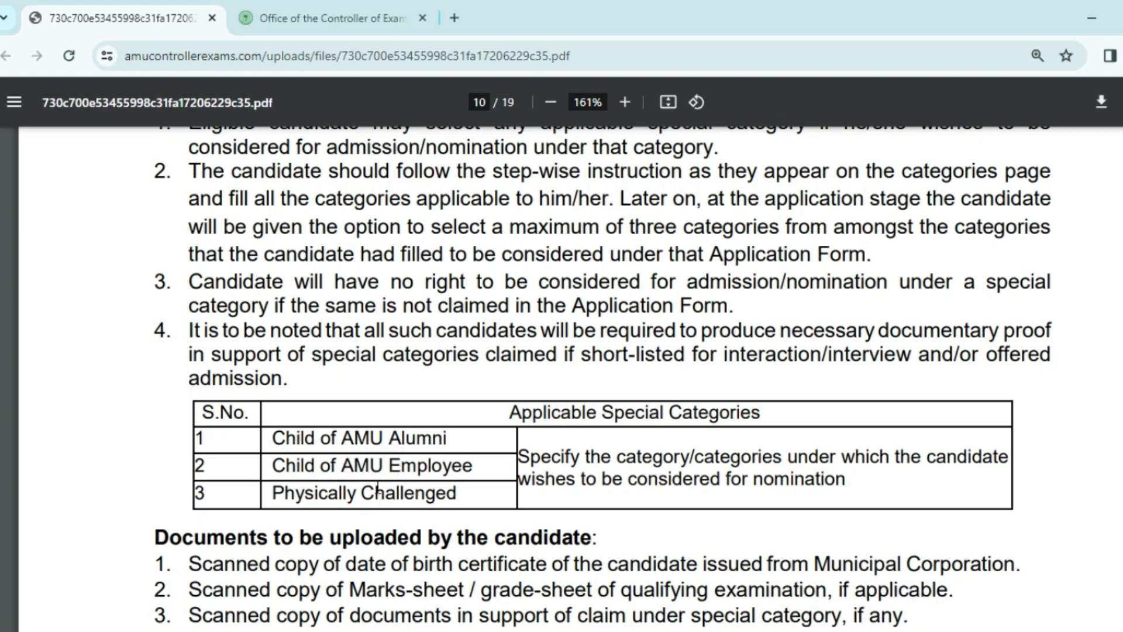
scroll(382, 423, "down", 3)
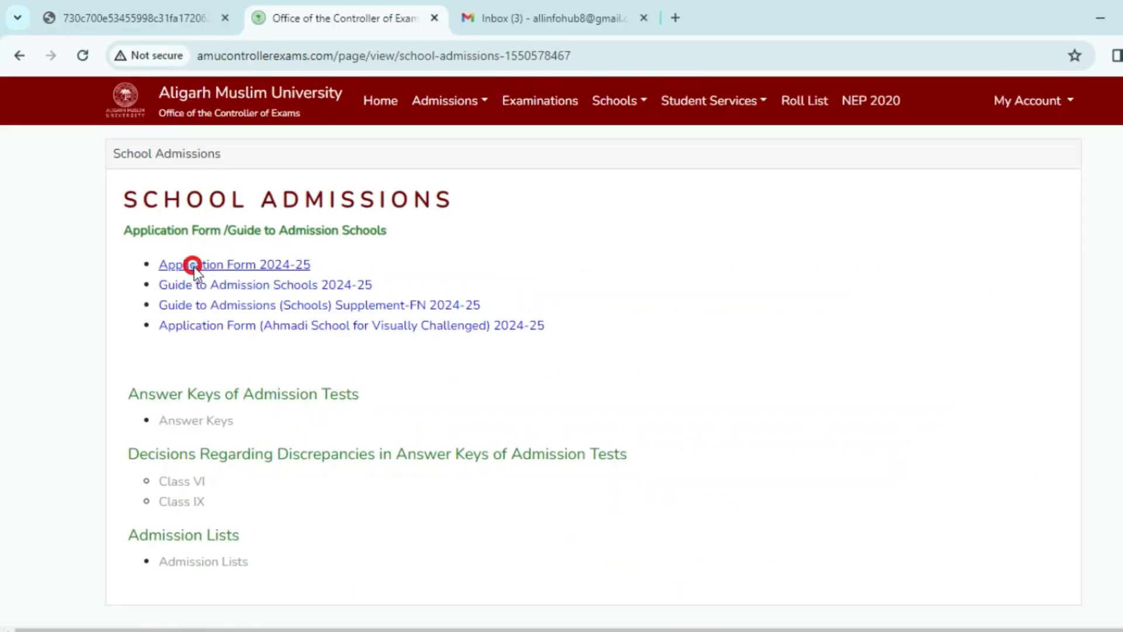
Open the school Application Form 2024-25 in a new tab and scroll its login page.
left_click(227, 266)
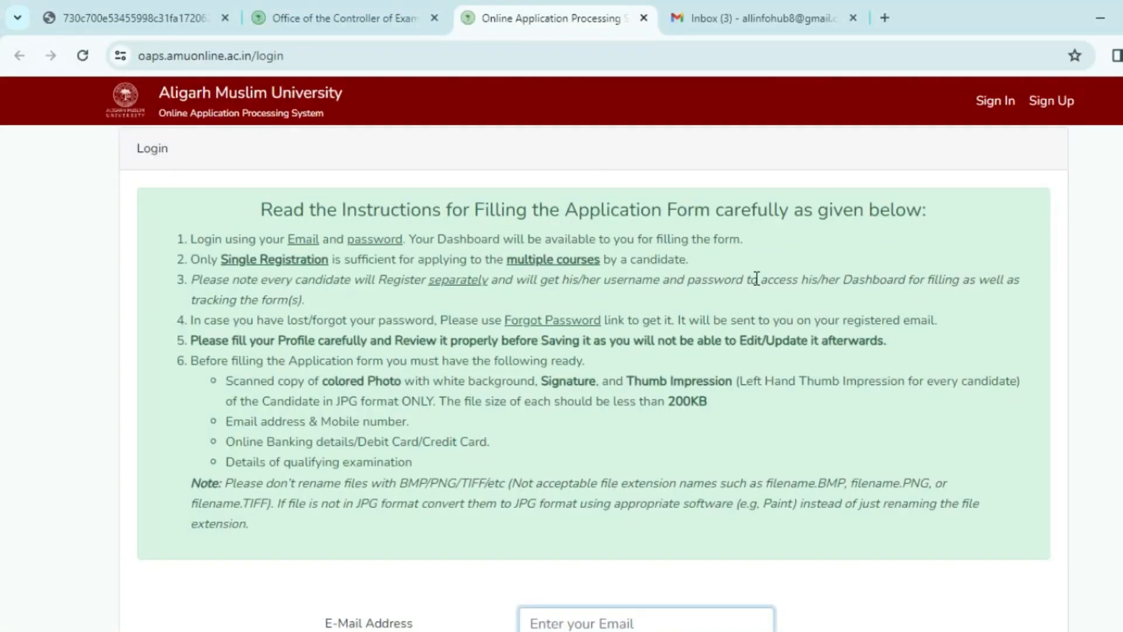
scroll(589, 293, "down", 5)
scroll(589, 297, "down", 1)
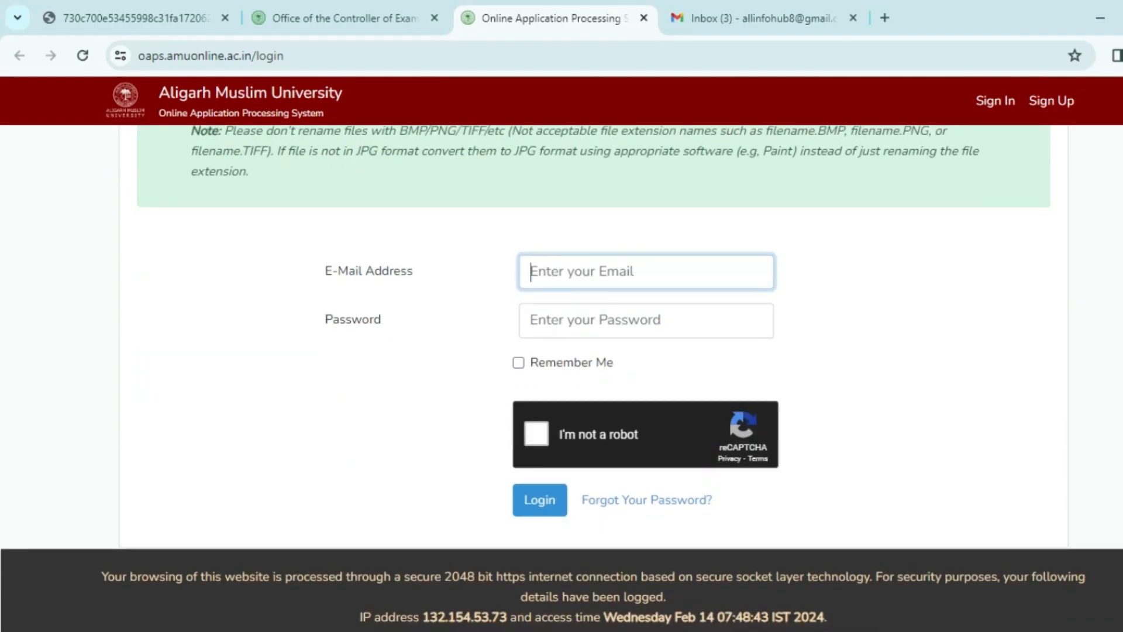
Open the new-account registration page and enter the candidate's first name.
left_click(1043, 112)
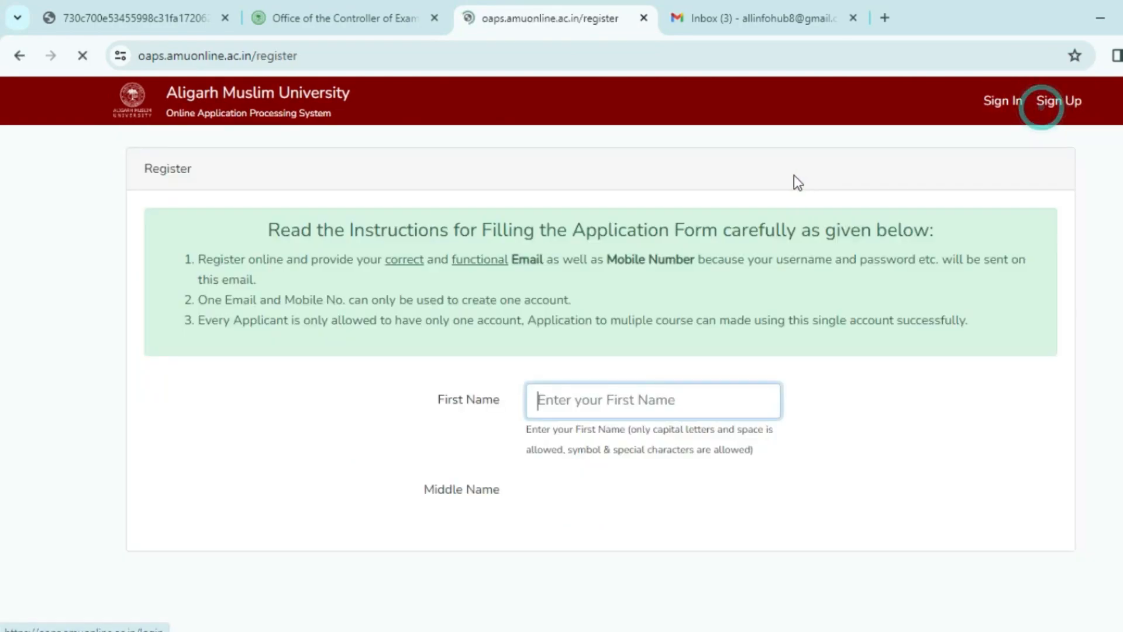
scroll(579, 354, "down", 2)
left_click(544, 311)
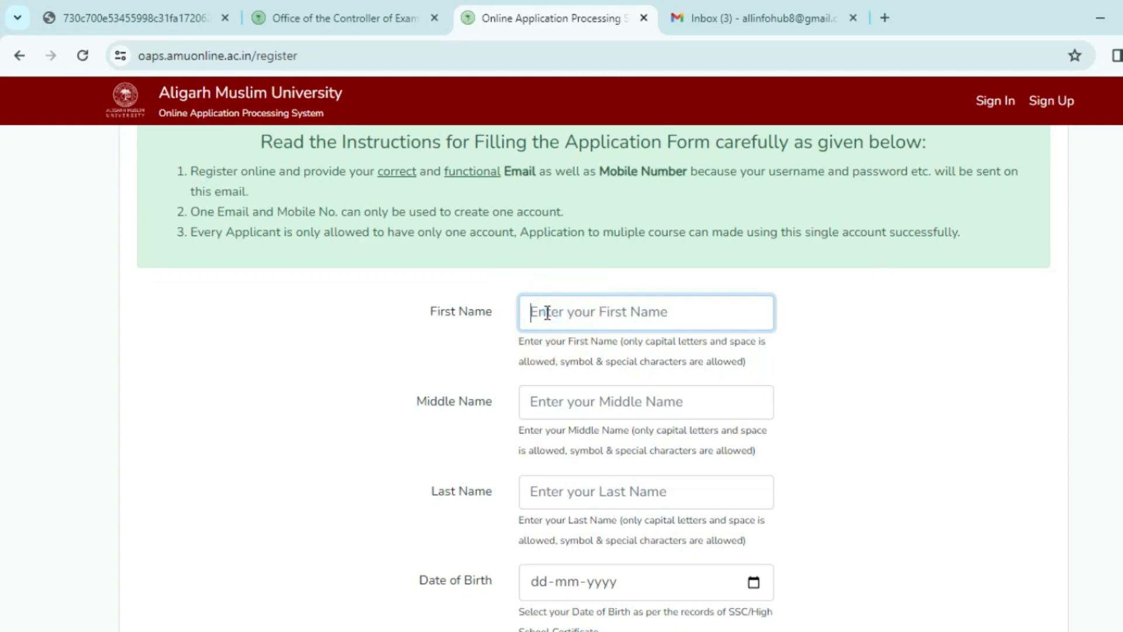
type("MOn")
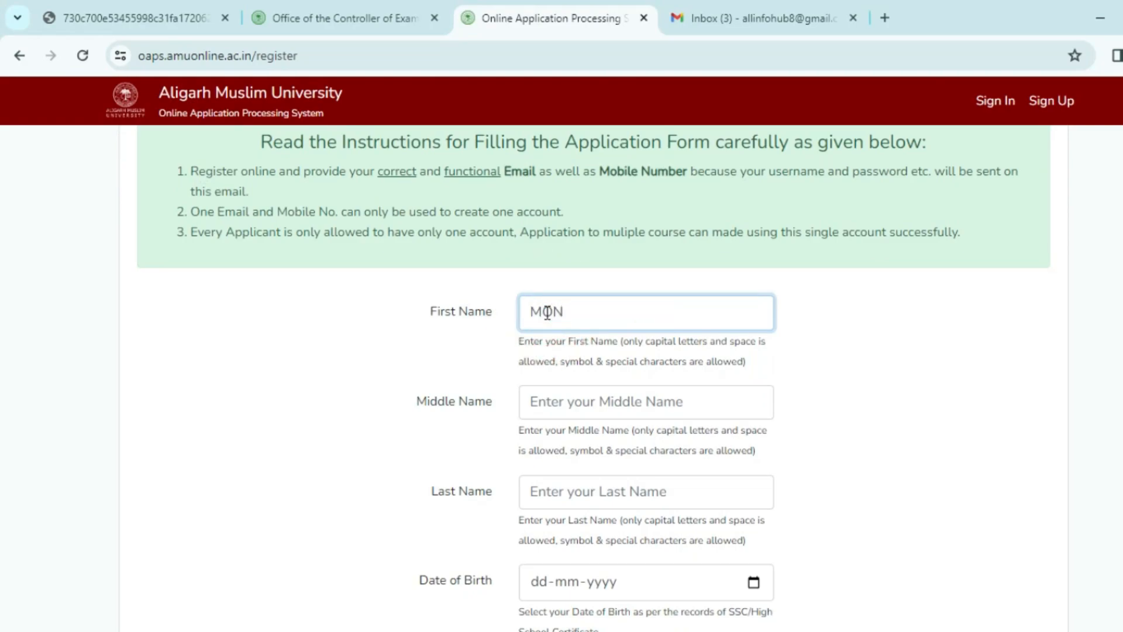
left_click(550, 398)
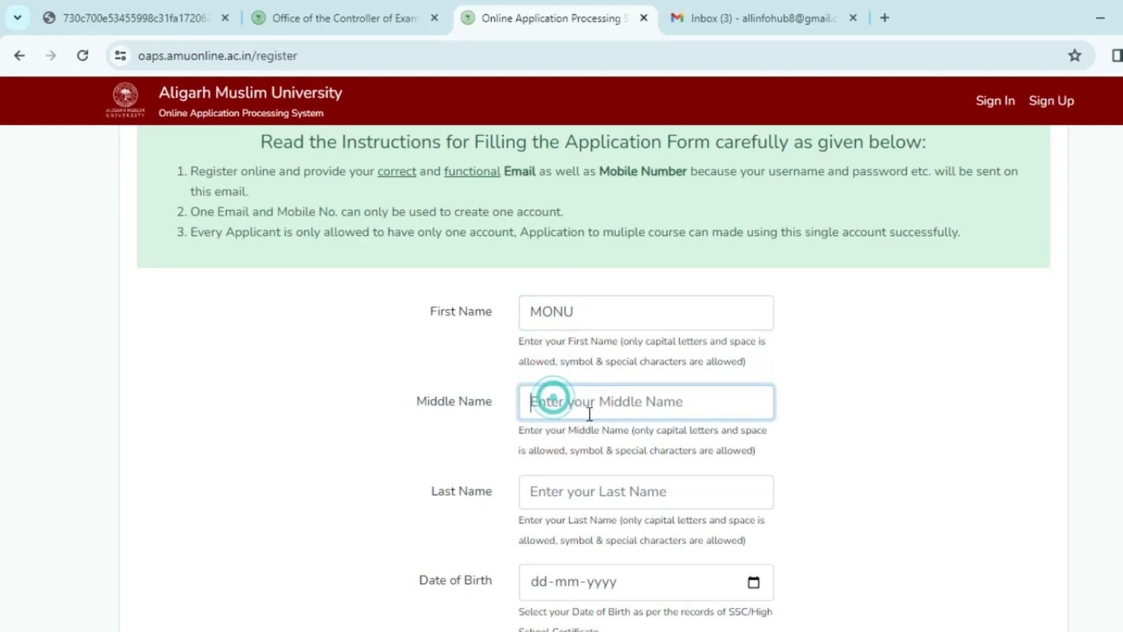
Pick 12-06-2017 as the date of birth from the calendar.
scroll(589, 412, "down", 3)
left_click(754, 406)
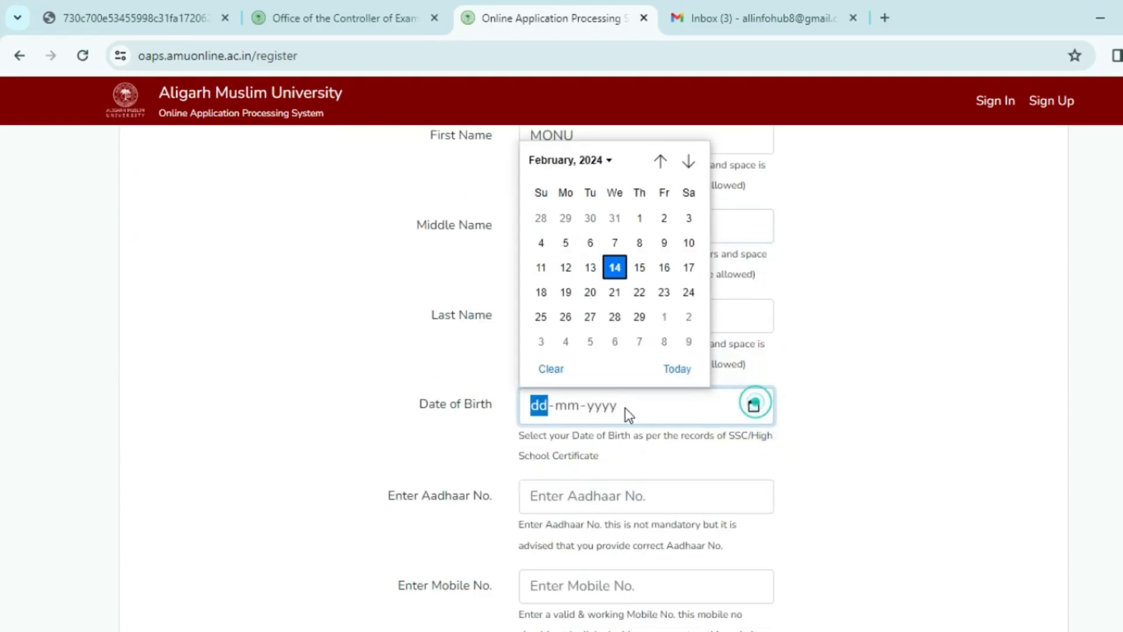
left_click(603, 160)
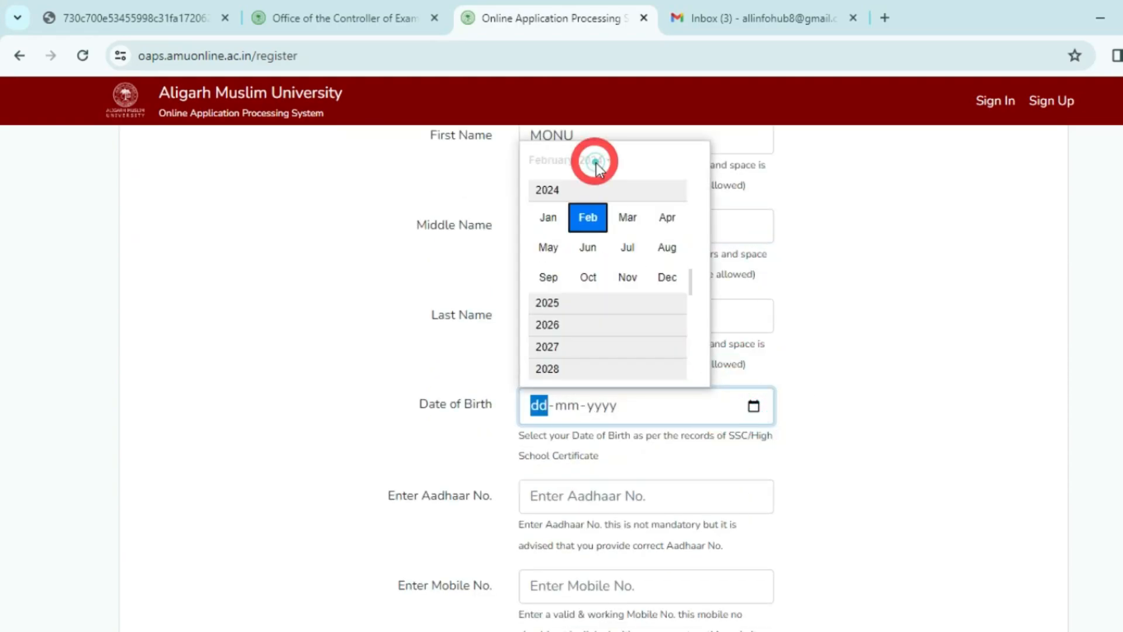
left_click(557, 193)
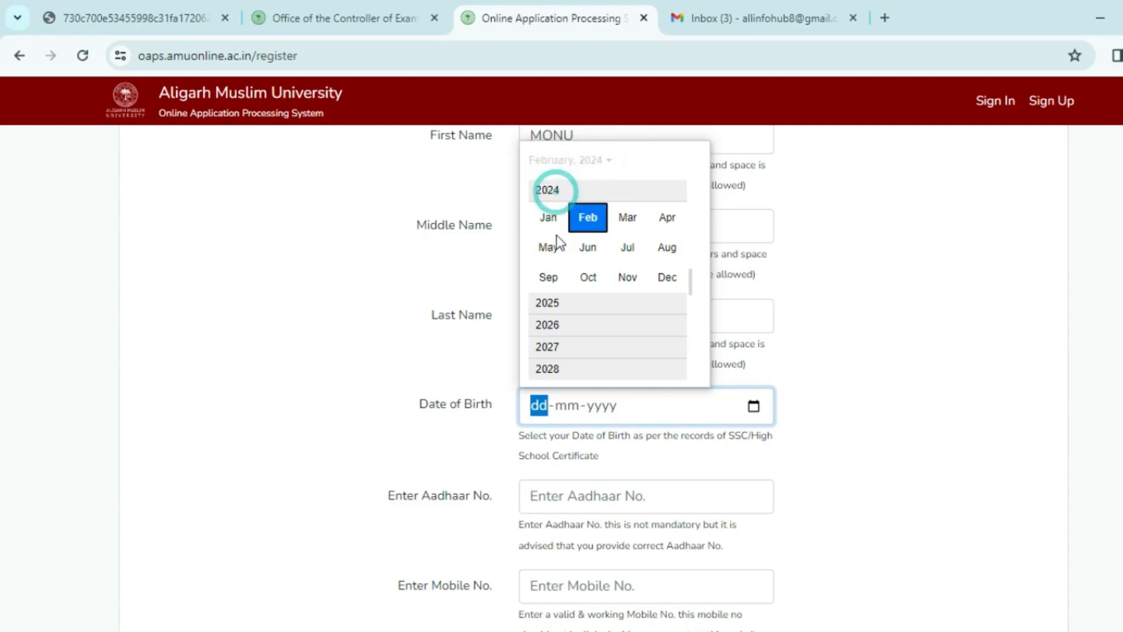
scroll(547, 187, "up", 1)
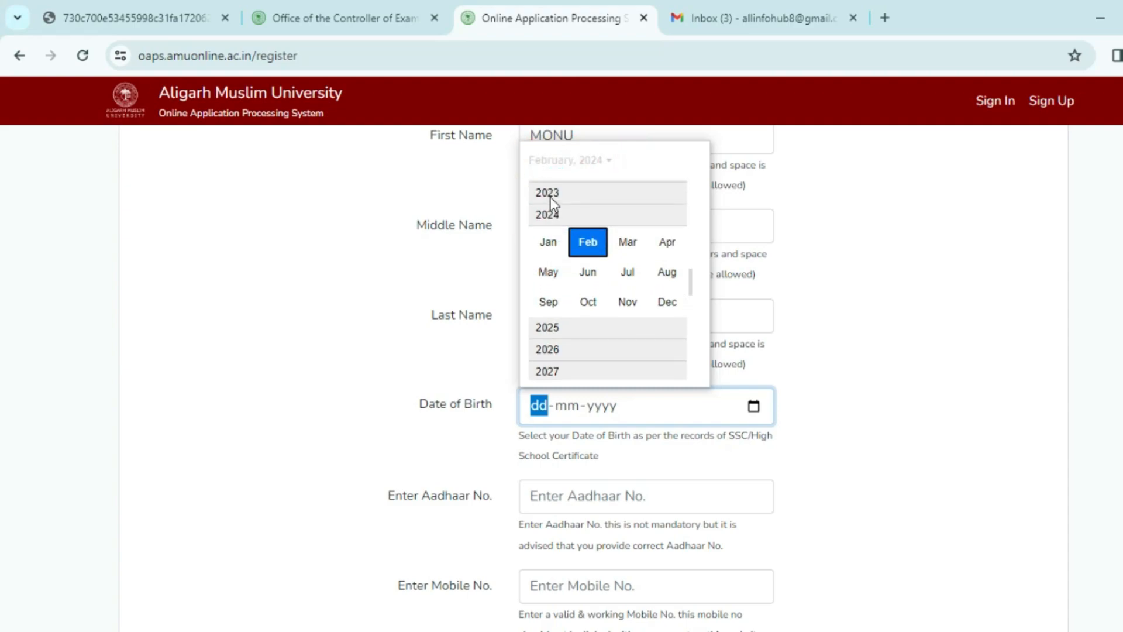
scroll(548, 234, "down", 1)
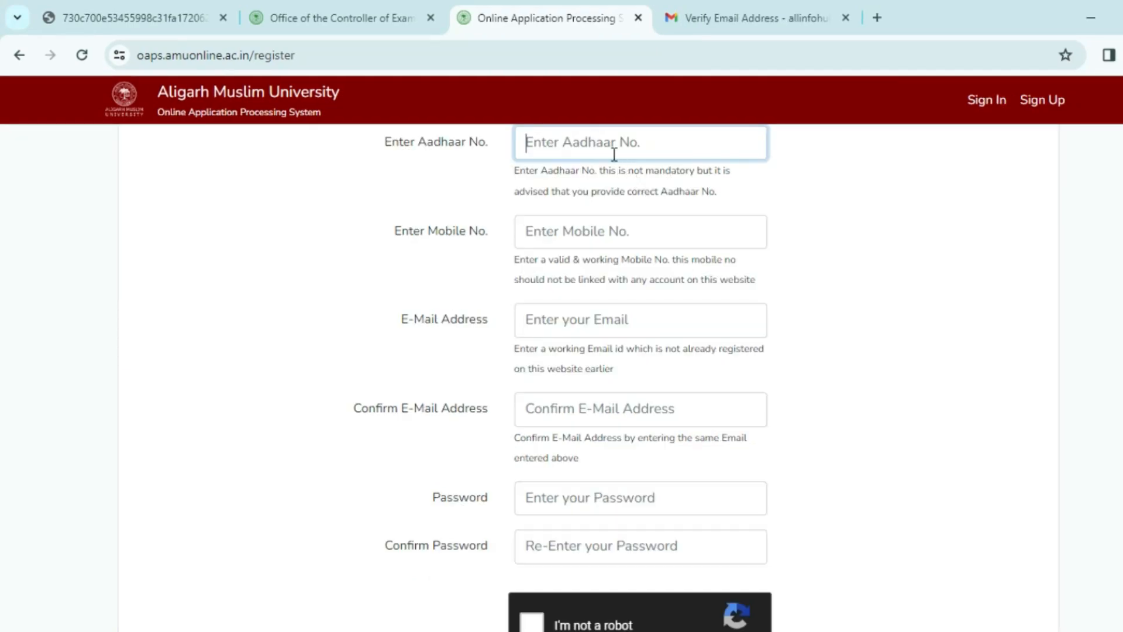
left_click(595, 140)
key("ctrl+plus")
key("ctrl+plus")
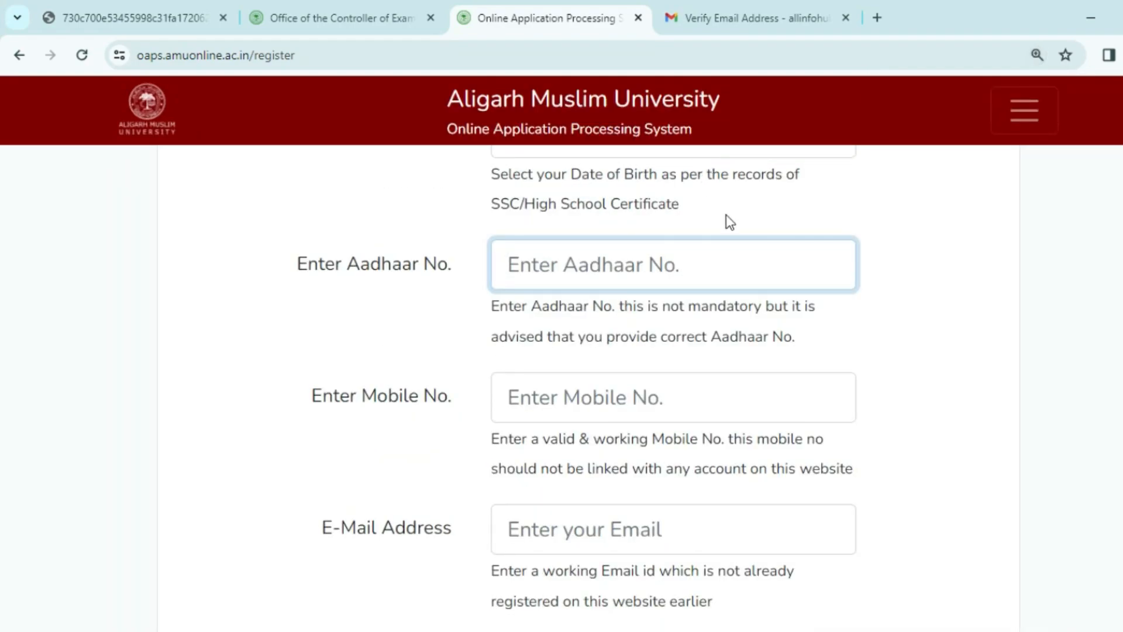
key("ctrl+0")
left_click(560, 413)
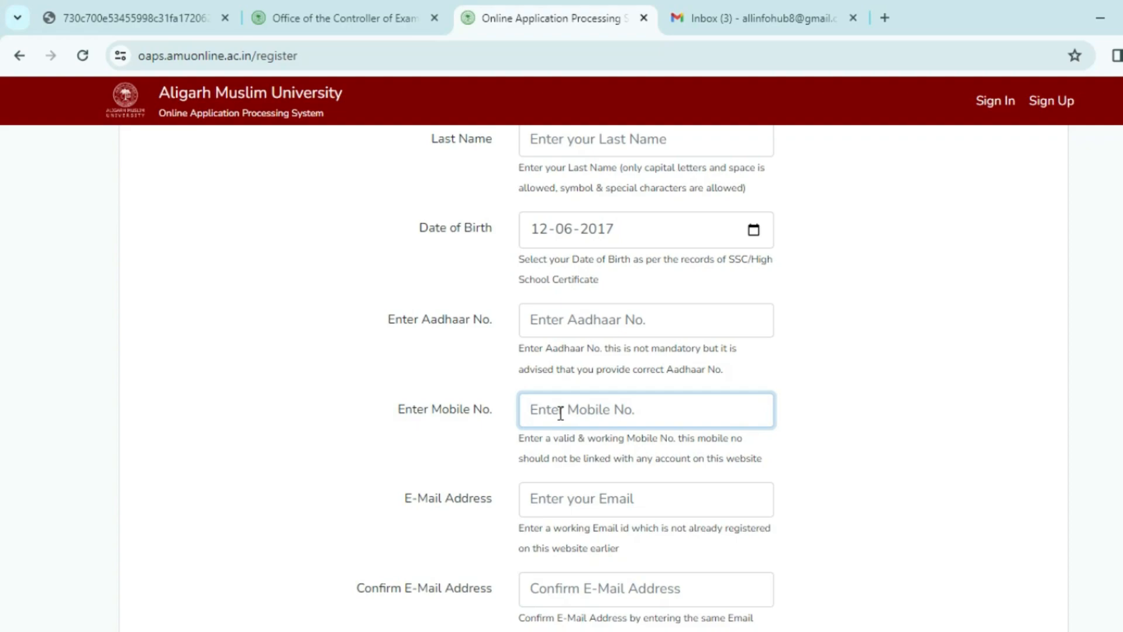
Enter and confirm the applicant's e-mail address.
left_click(556, 498)
type("ALL")
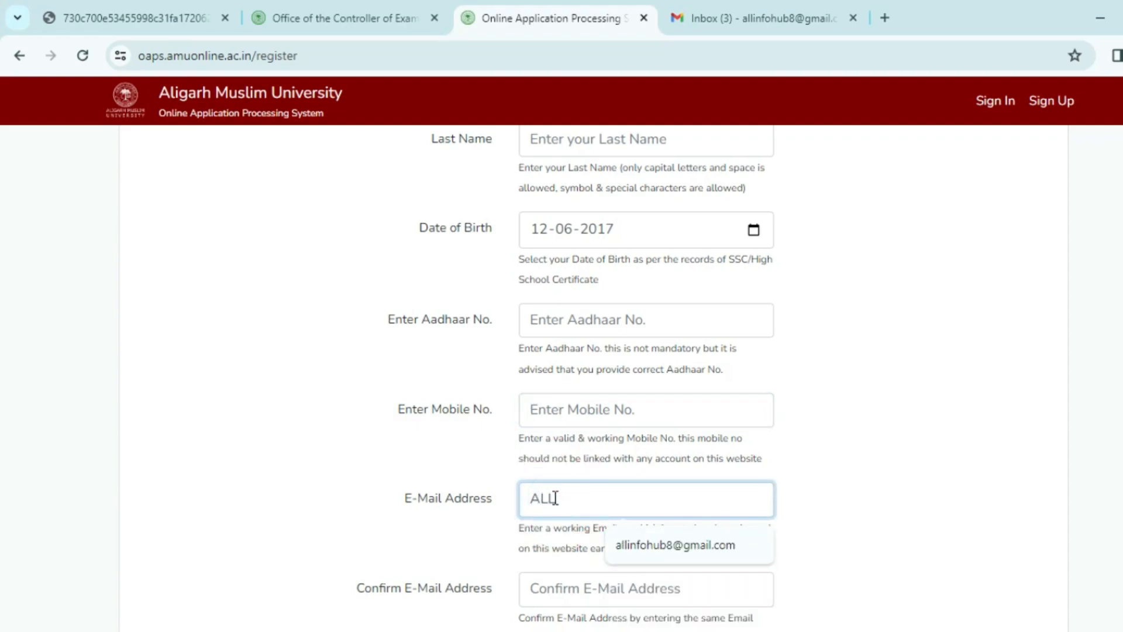
left_click(631, 546)
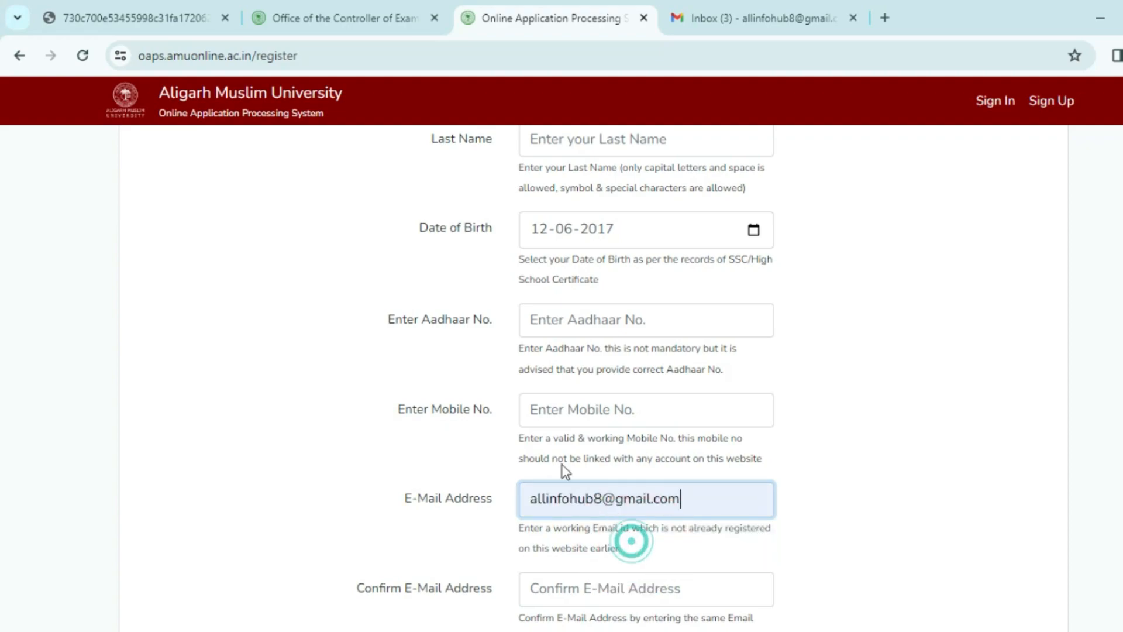
scroll(577, 546, "down", 3)
left_click(543, 411)
Set and confirm the account password, then tick the 'I'm not a robot' box.
left_click(595, 500)
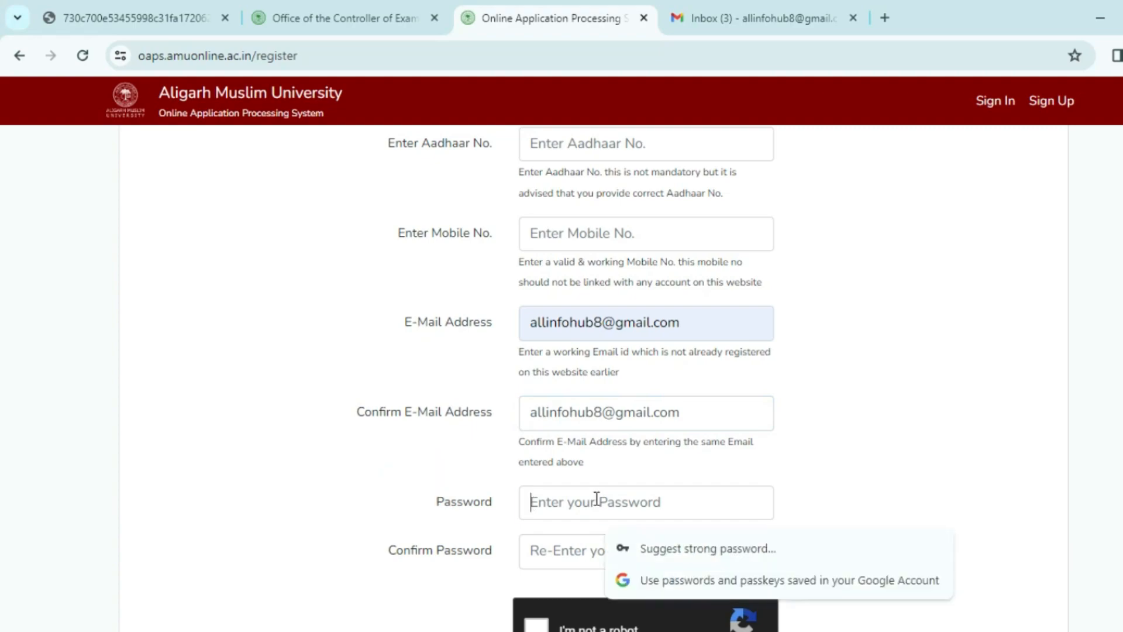
type("*****")
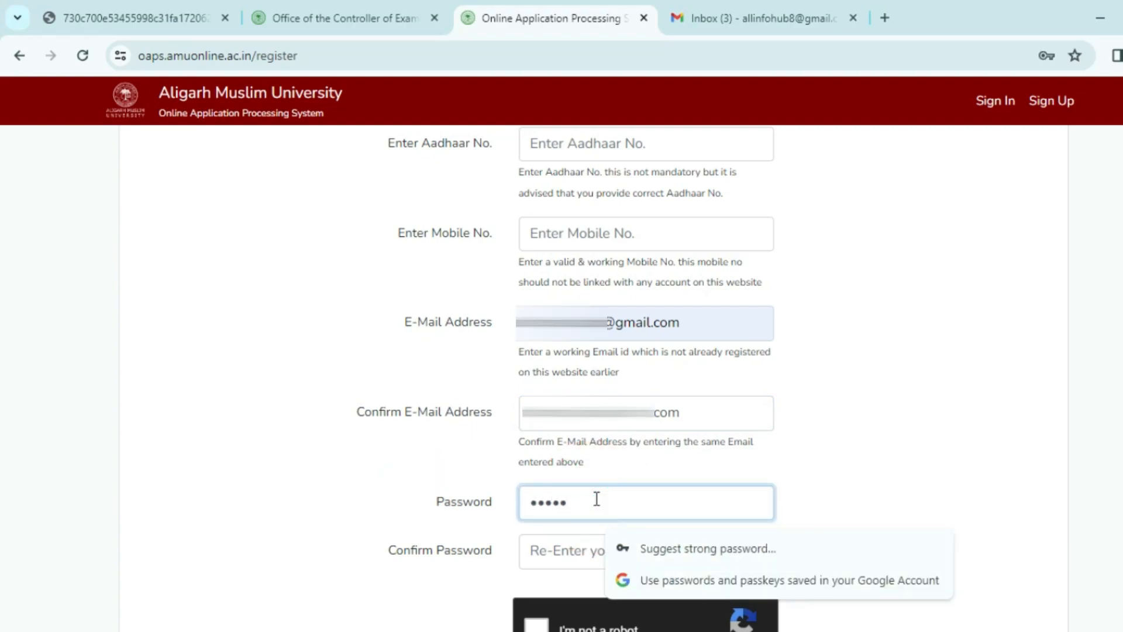
key("ctrl+a")
type("********")
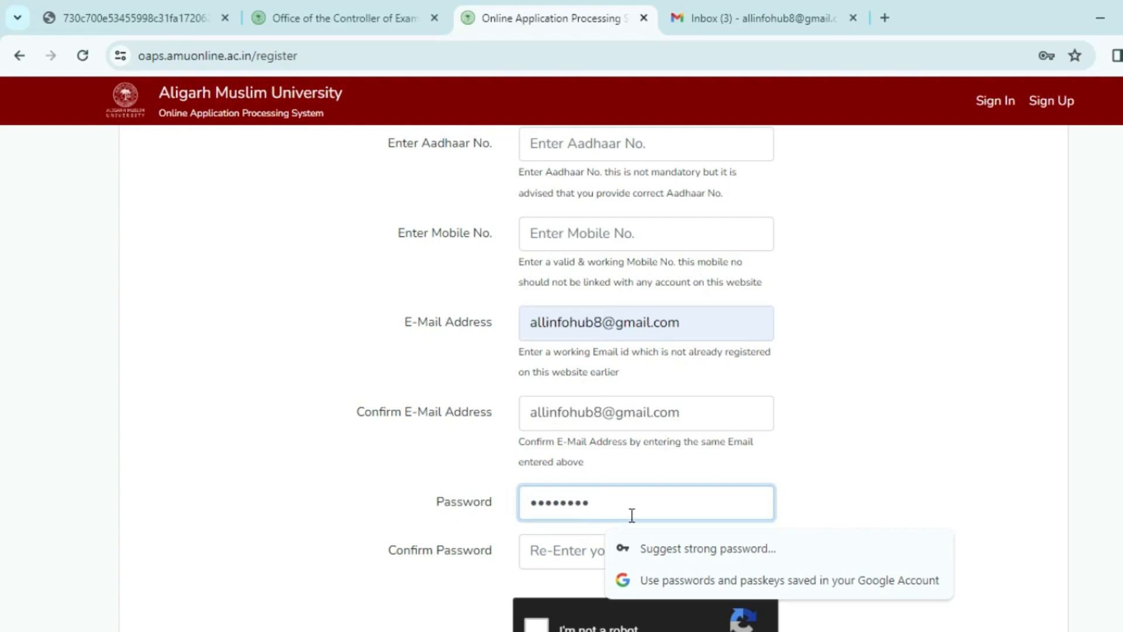
left_click(573, 562)
type("****")
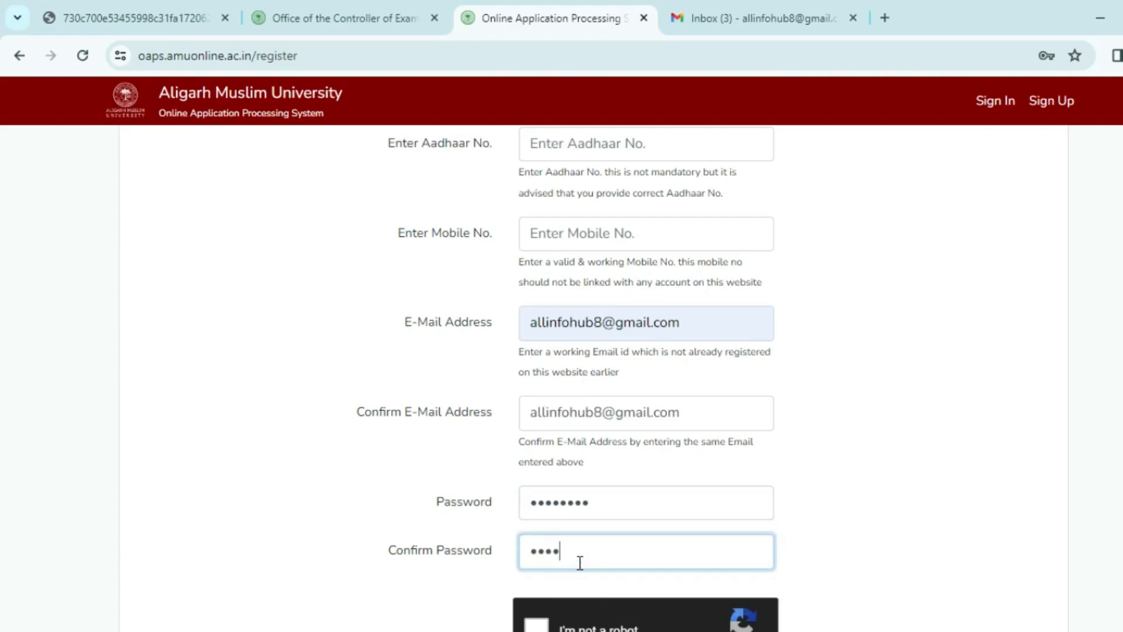
left_click(410, 439)
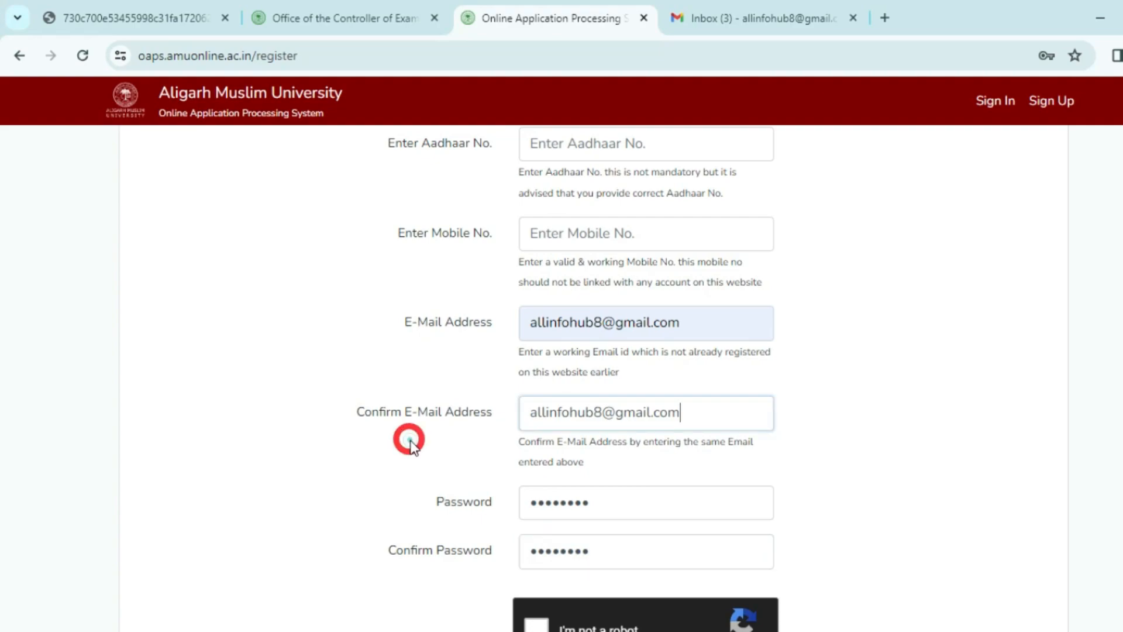
scroll(433, 439, "down", 4)
left_click(534, 412)
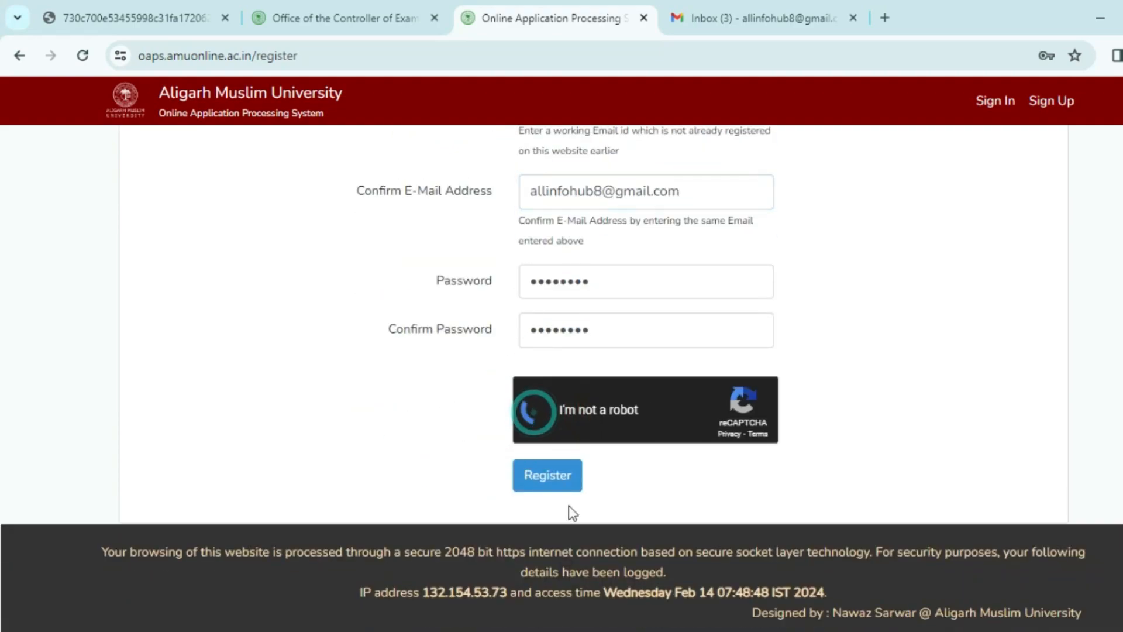
Submit the registration and confirm the e-mail through Gmail's Verify Email Address link.
left_click(537, 486)
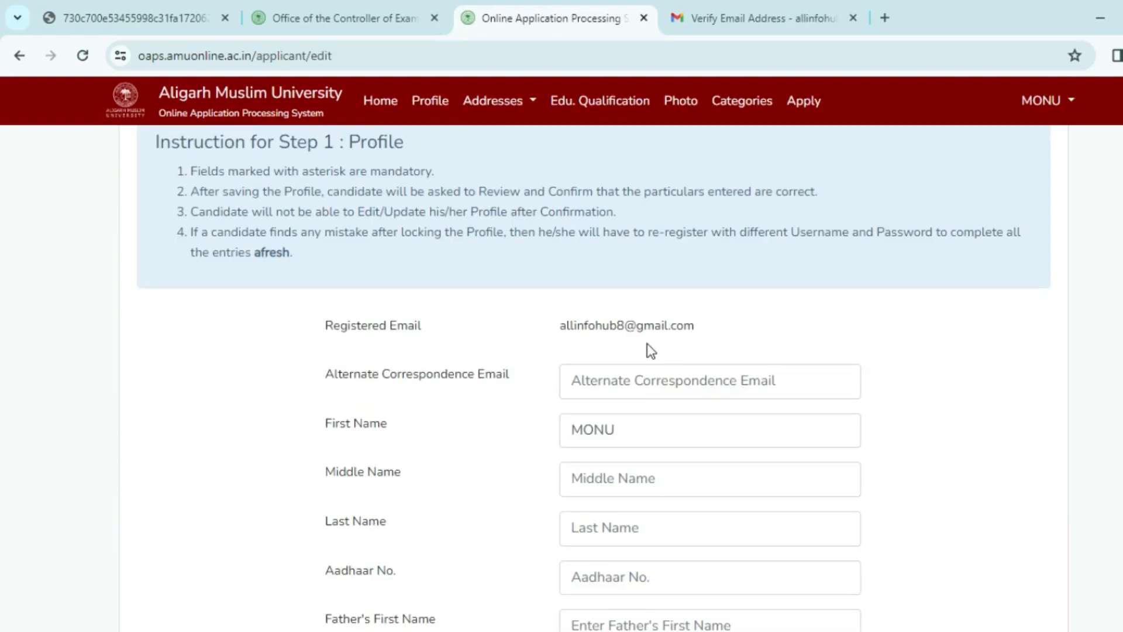
left_click(756, 18)
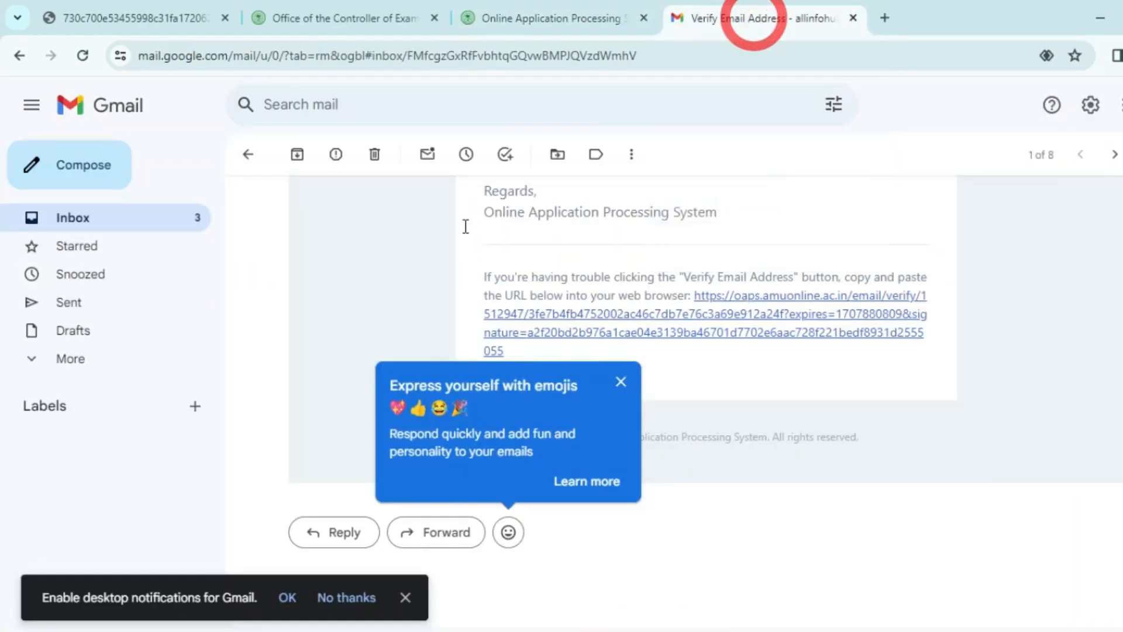
left_click(394, 307)
scroll(509, 363, "up", 2)
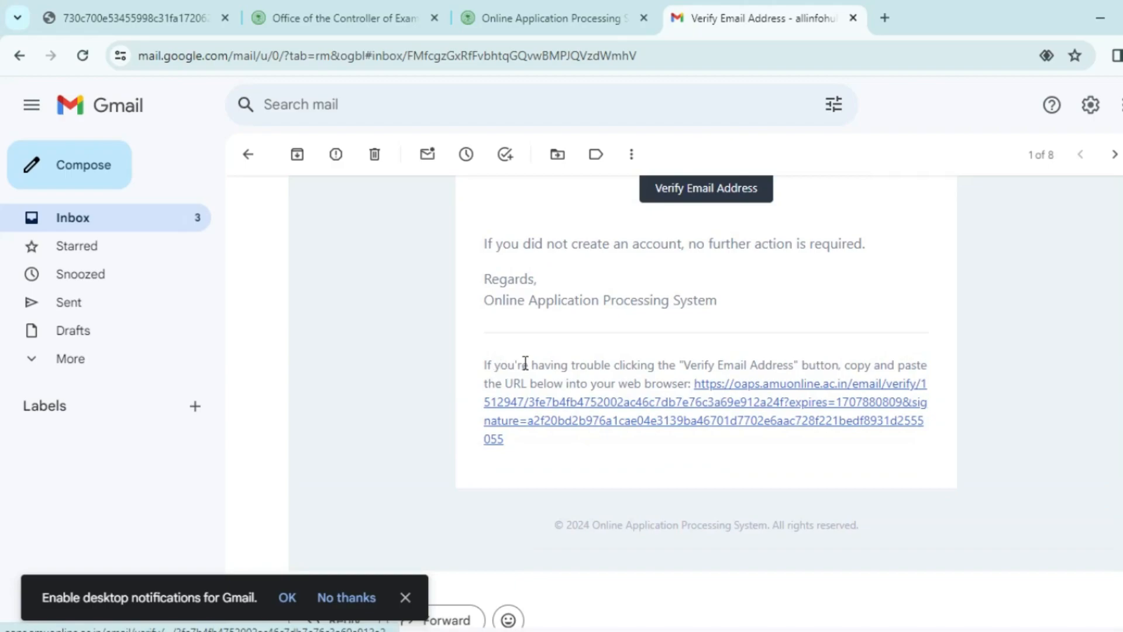
left_click(688, 198)
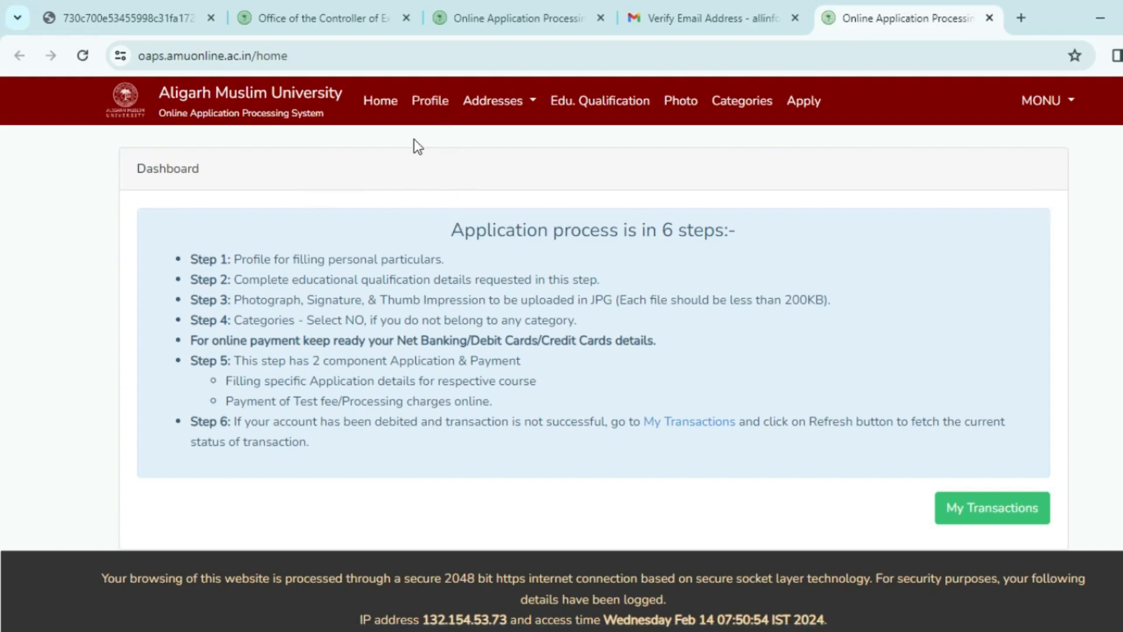
Open the profile for editing and step through the contact and father's name fields.
left_click(430, 101)
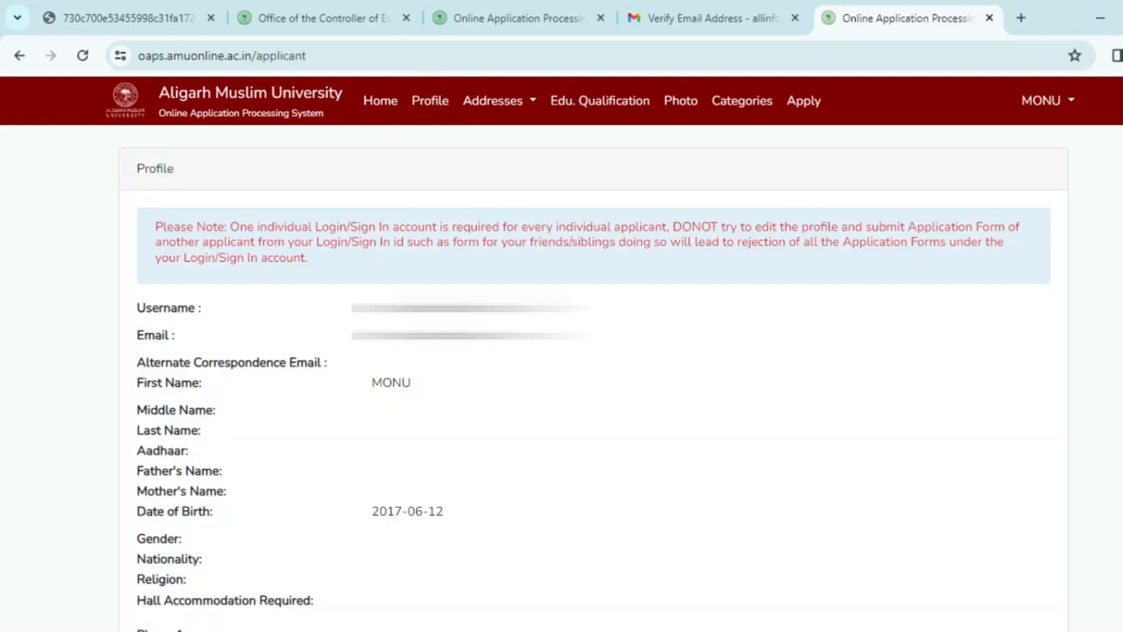
scroll(477, 371, "down", 5)
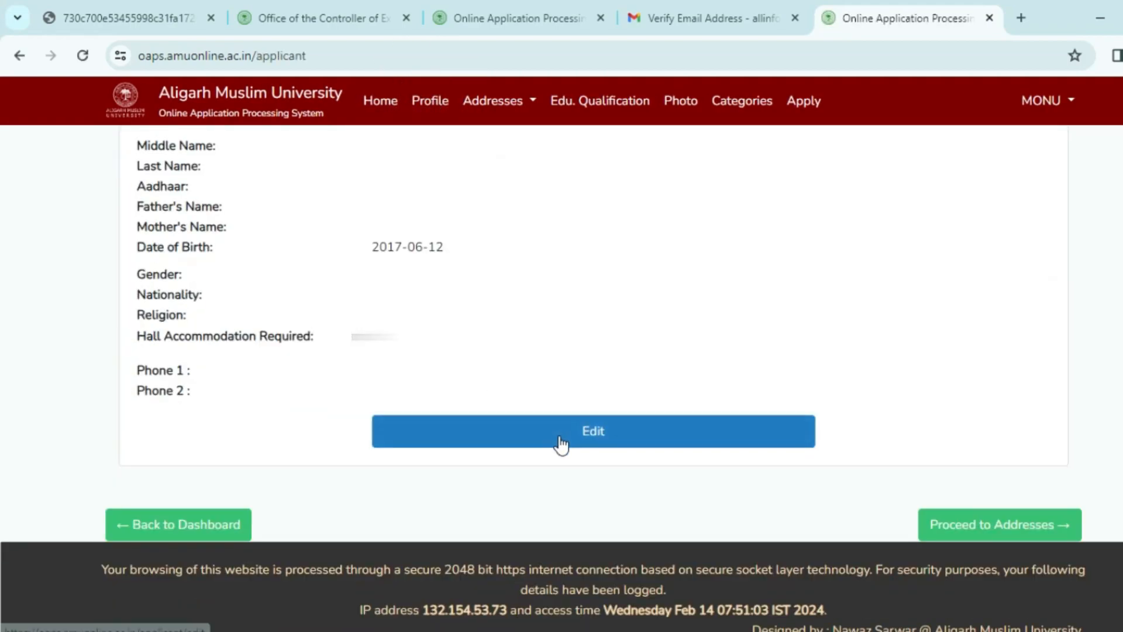
left_click(561, 443)
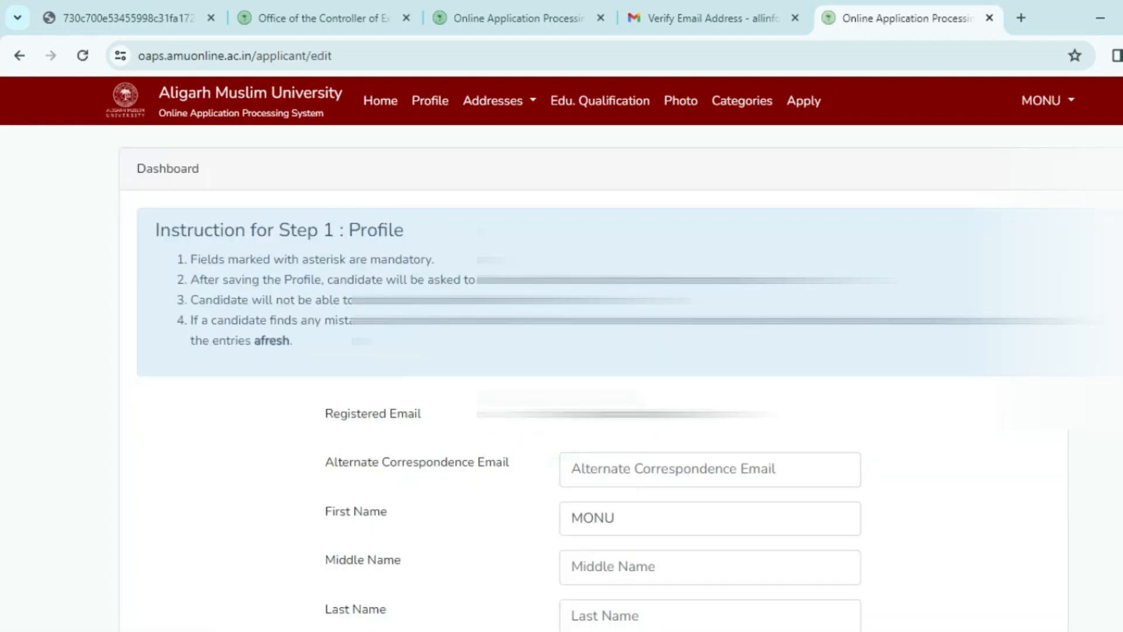
left_click(596, 470)
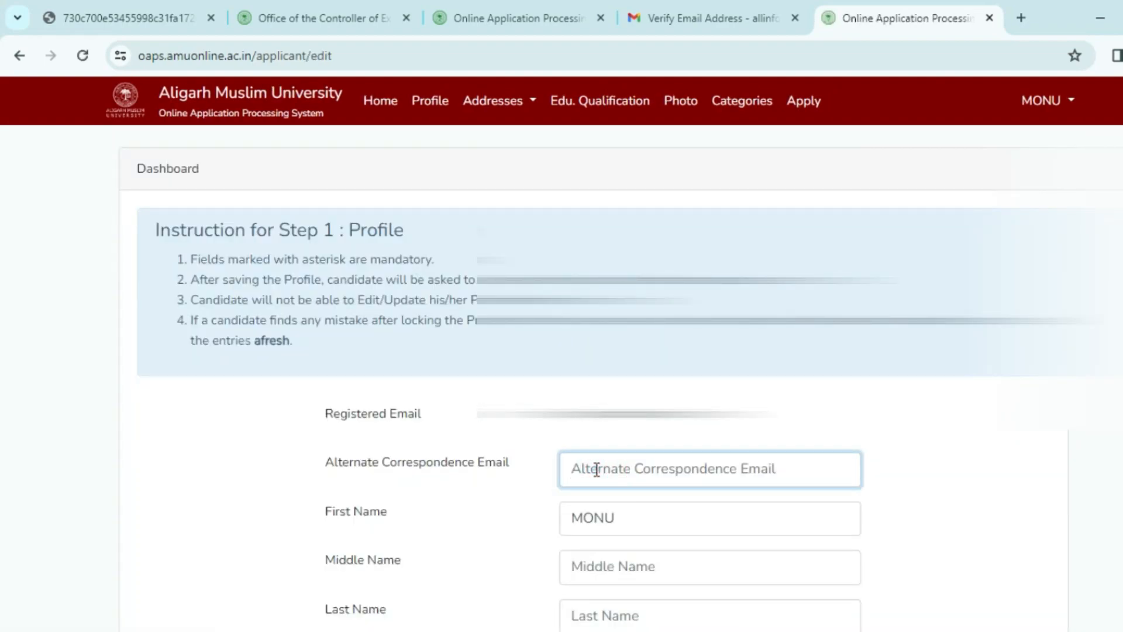
scroll(596, 470, "down", 1)
scroll(597, 296, "down", 4)
left_click(594, 273)
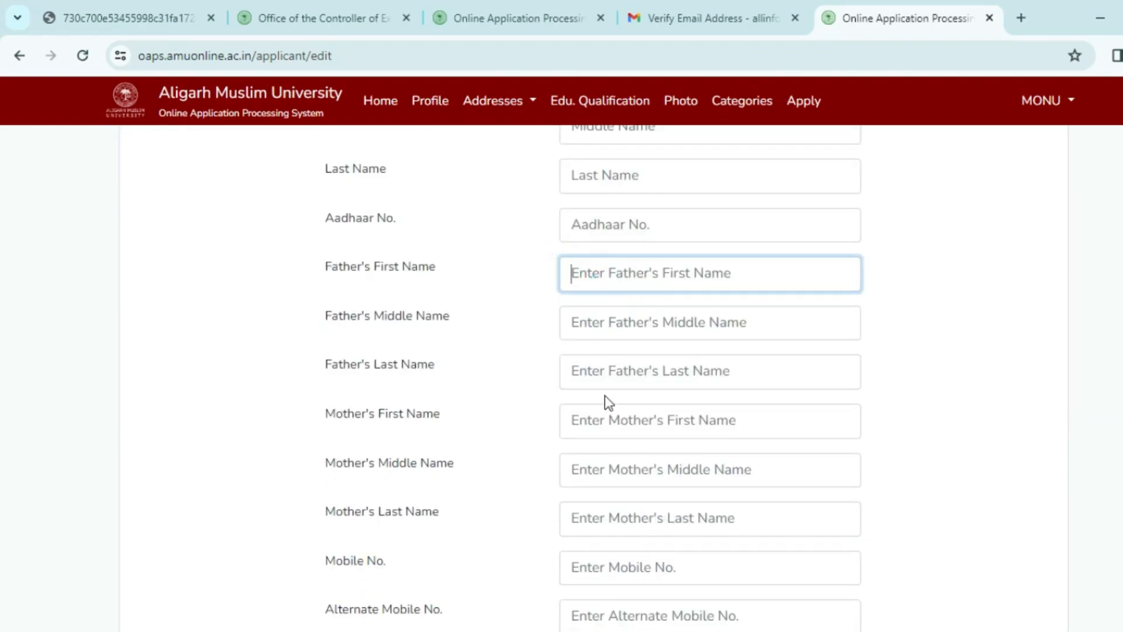
left_click(603, 323)
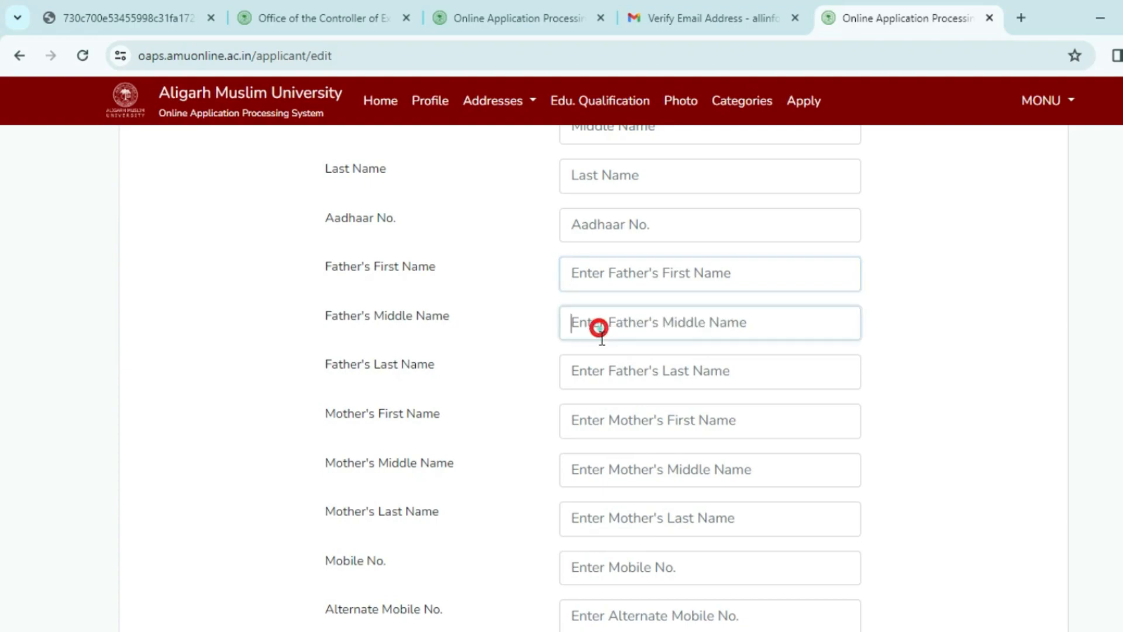
left_click(604, 370)
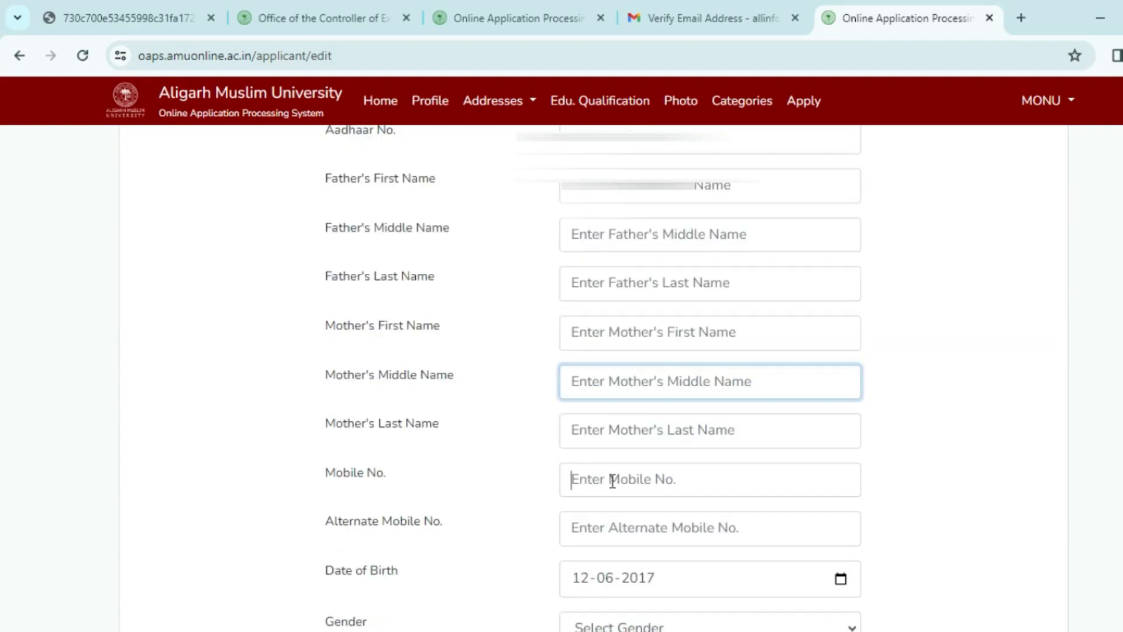
left_click(610, 478)
left_click(611, 518)
scroll(608, 459, "down", 3)
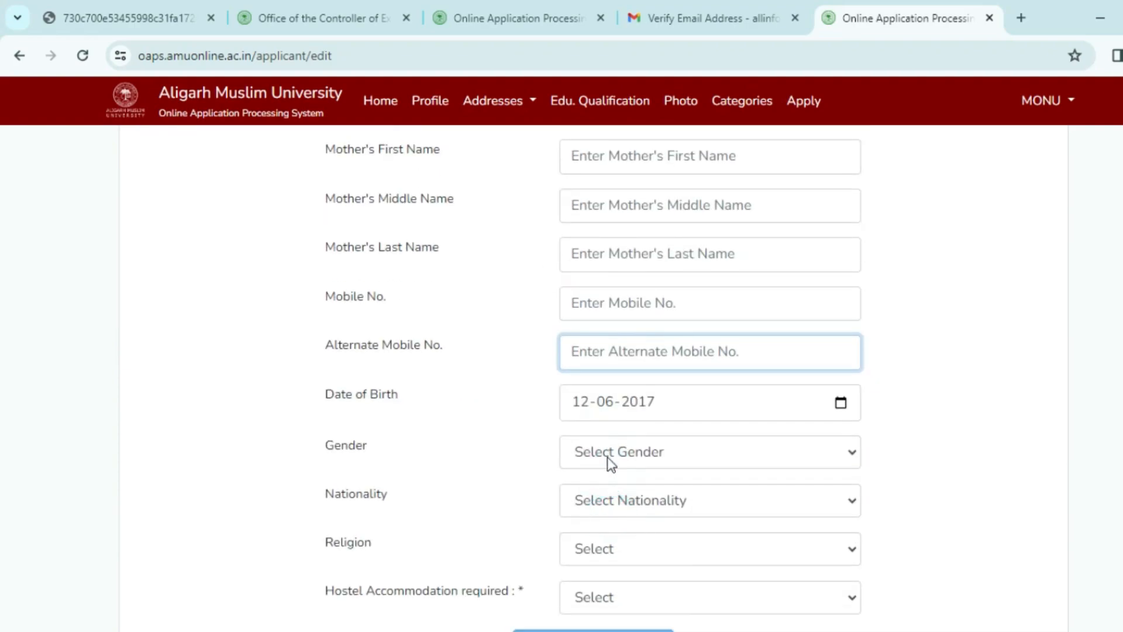
Set gender MALE, nationality India, religion Islam, hostel NO, and submit the profile for review.
left_click(611, 464)
left_click(606, 499)
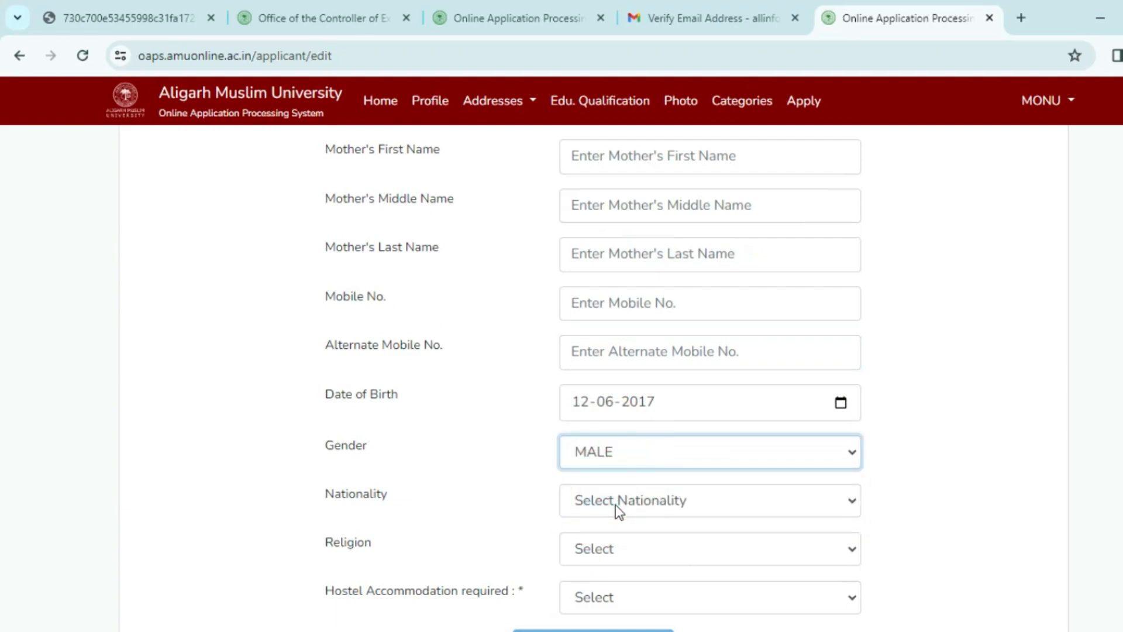
left_click(615, 502)
type("india")
key("Return")
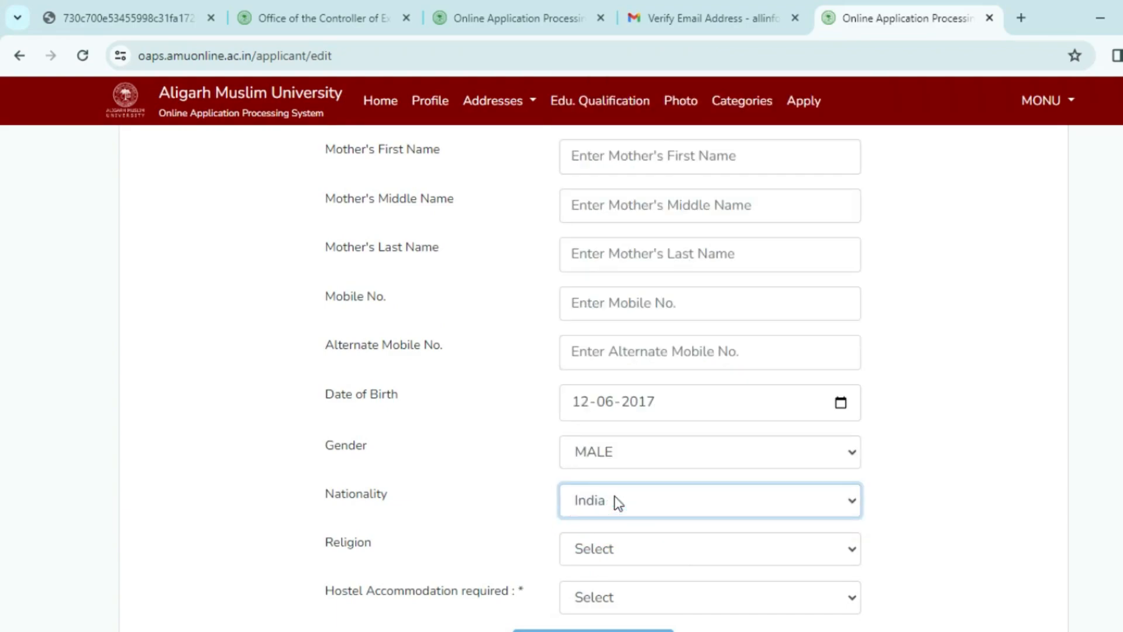
left_click(604, 548)
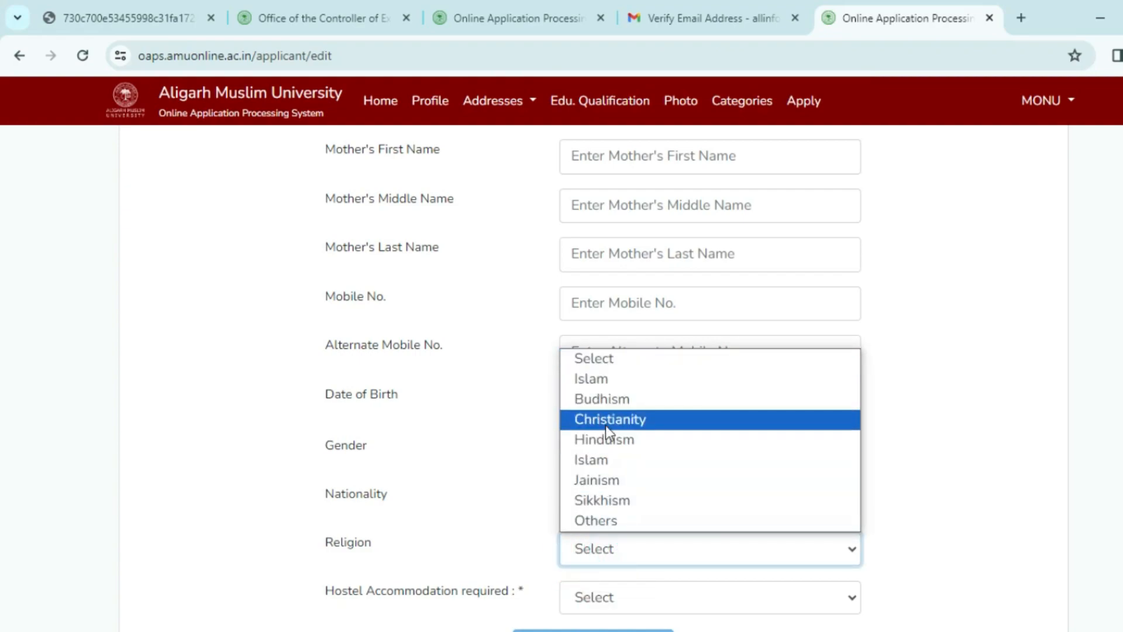
left_click(602, 460)
scroll(697, 446, "down", 3)
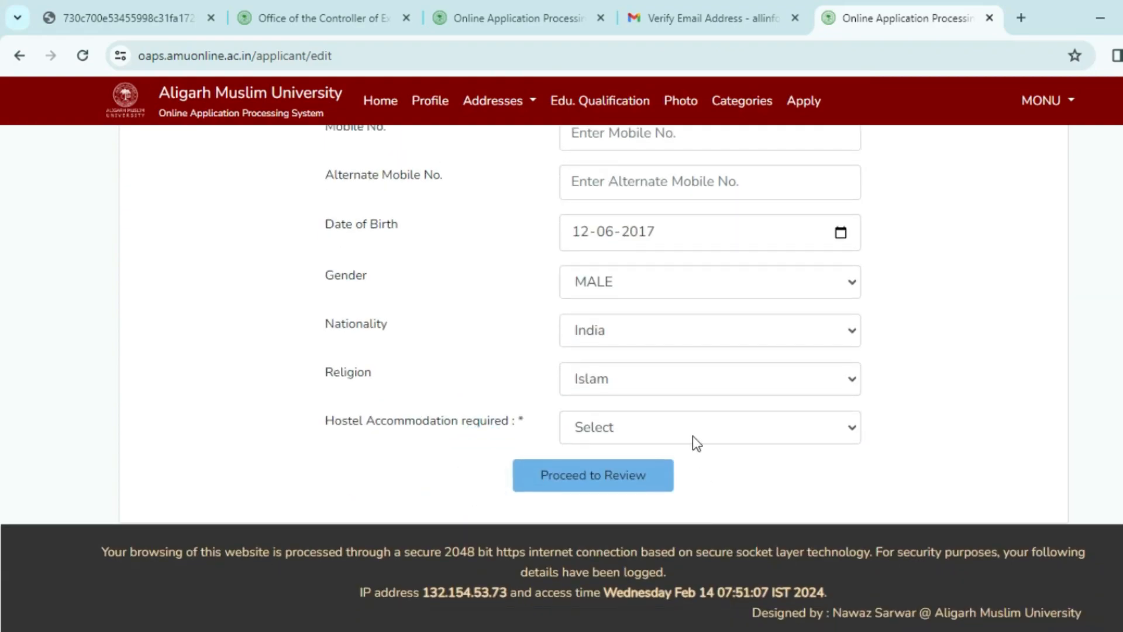
left_click(641, 415)
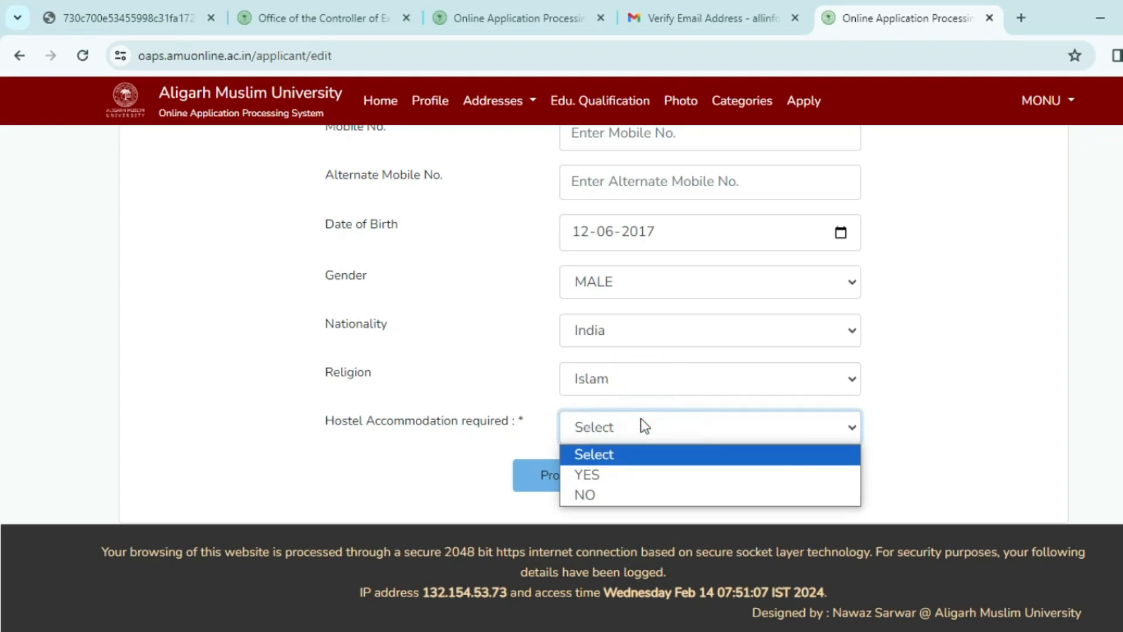
left_click(602, 496)
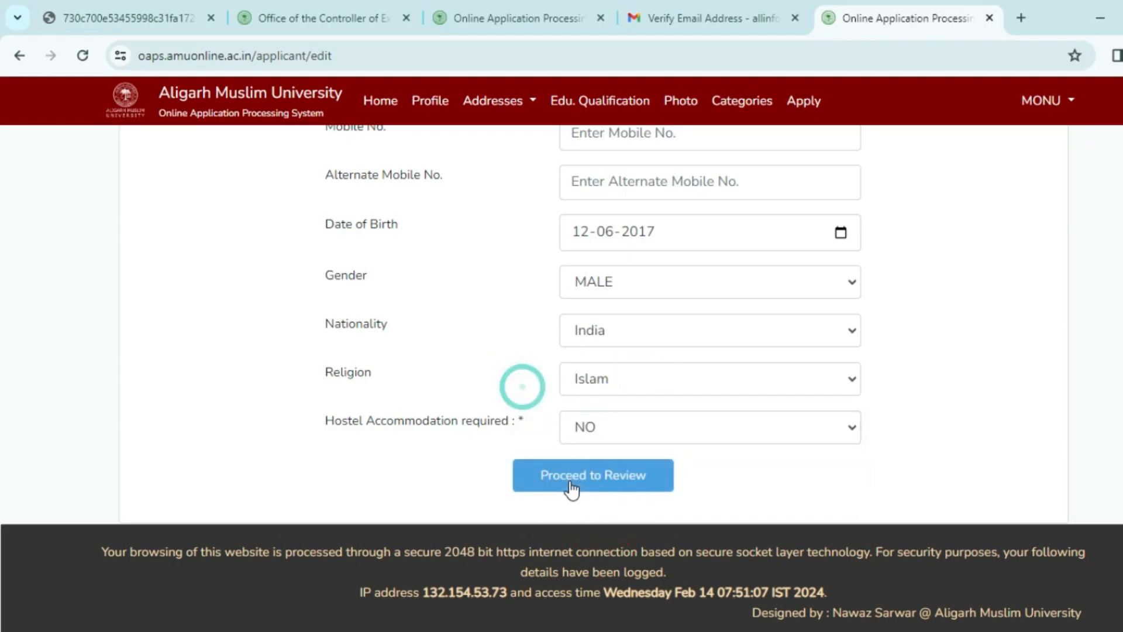
left_click(582, 474)
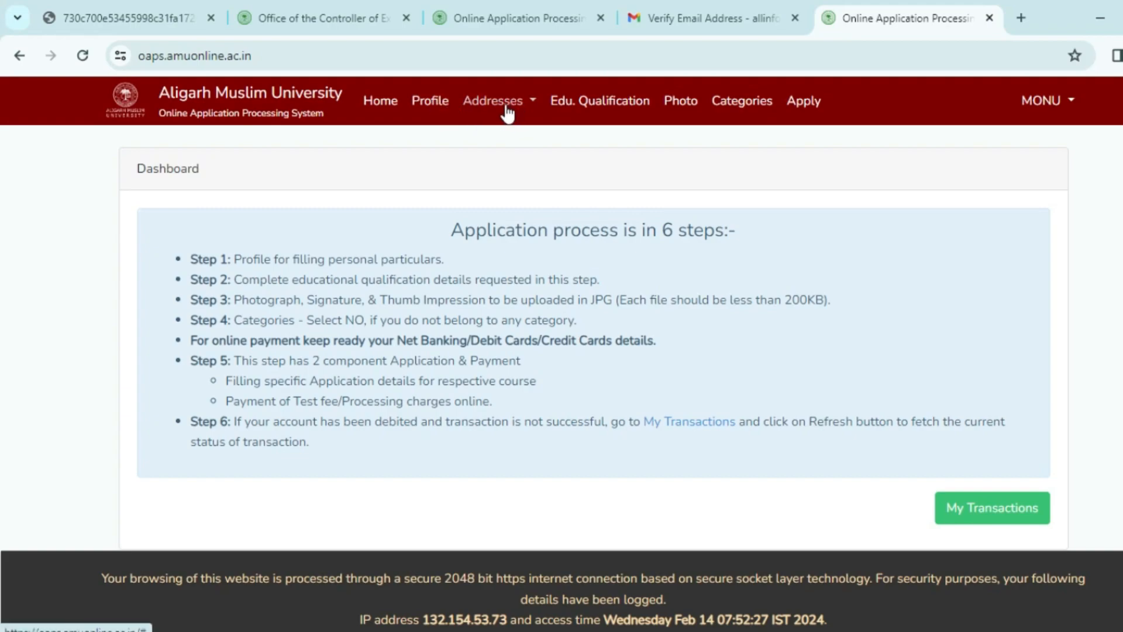
left_click(514, 108)
Start a new address from the saved addresses list and set its type to Permanent Address.
left_click(512, 147)
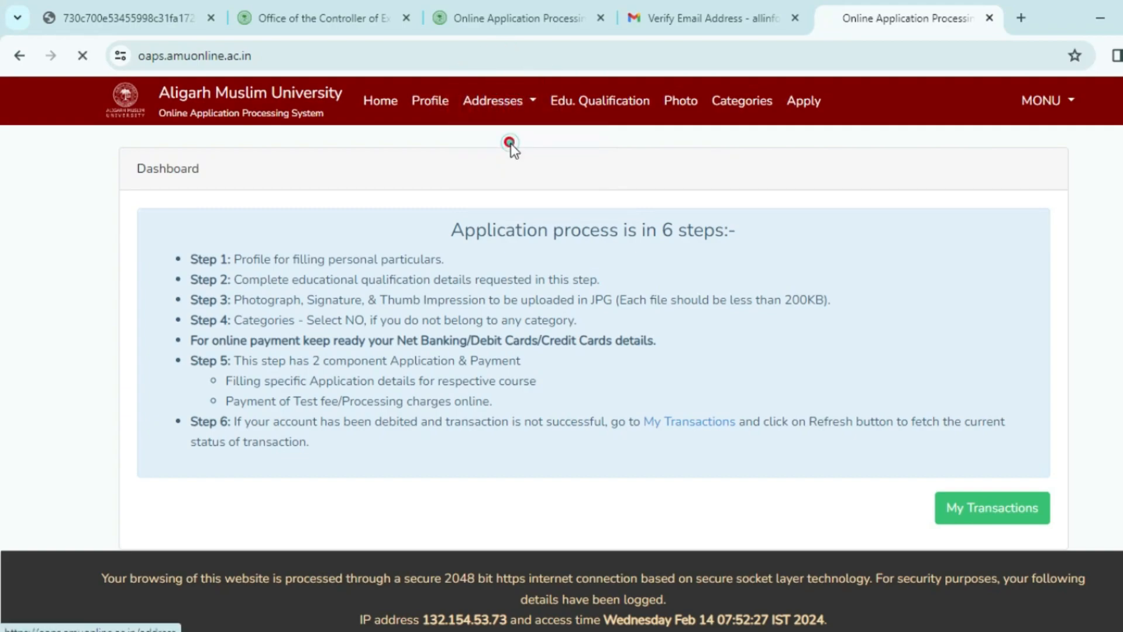
left_click(539, 352)
left_click(567, 268)
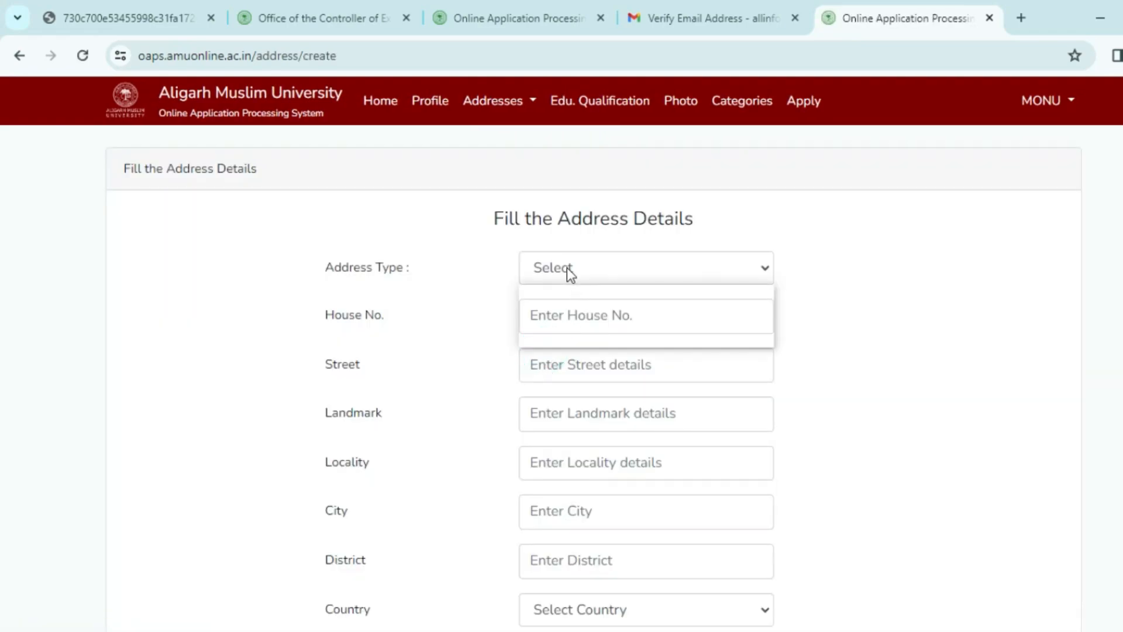
left_click(579, 315)
left_click(576, 269)
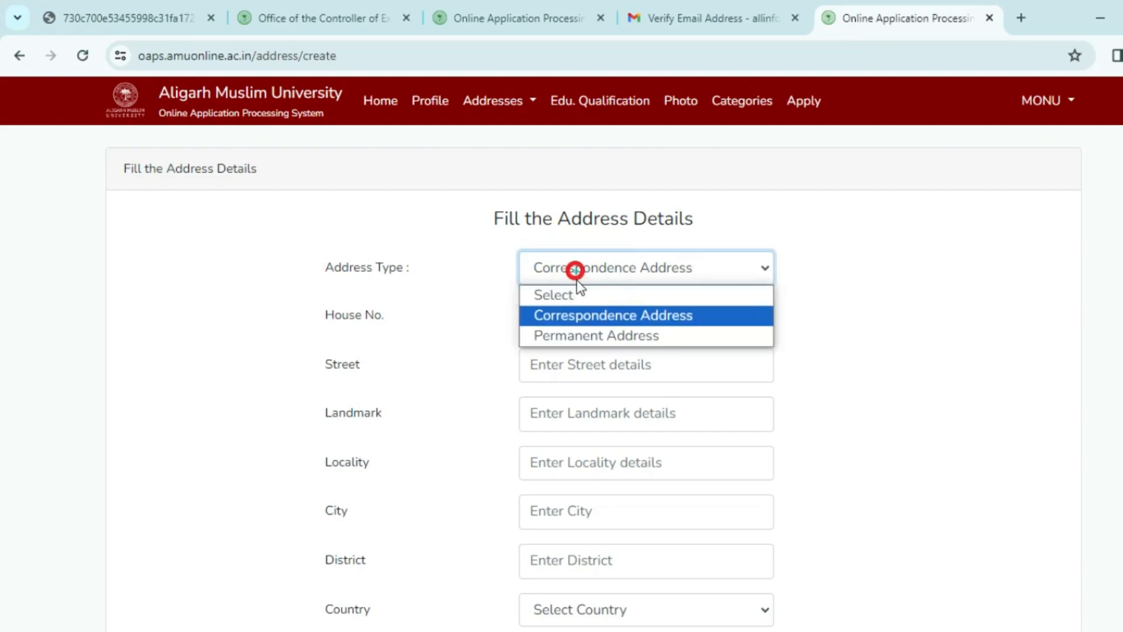
left_click(588, 335)
Go through the house number, street details and landmark fields of the address form.
left_click(576, 318)
left_click(576, 368)
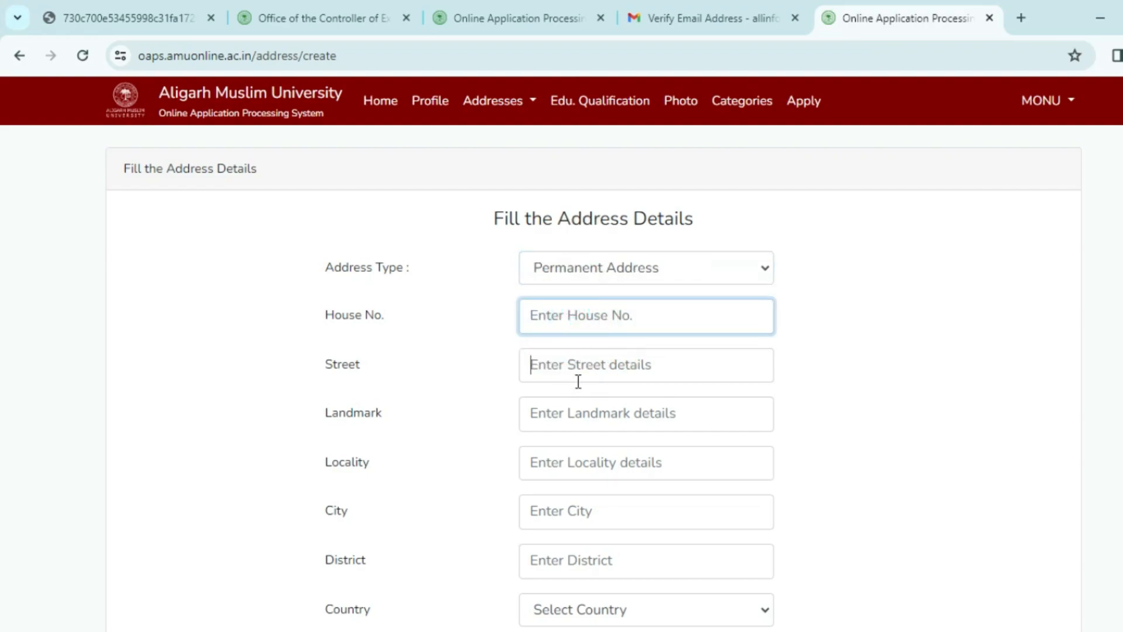
left_click(575, 413)
scroll(575, 412, "down", 3)
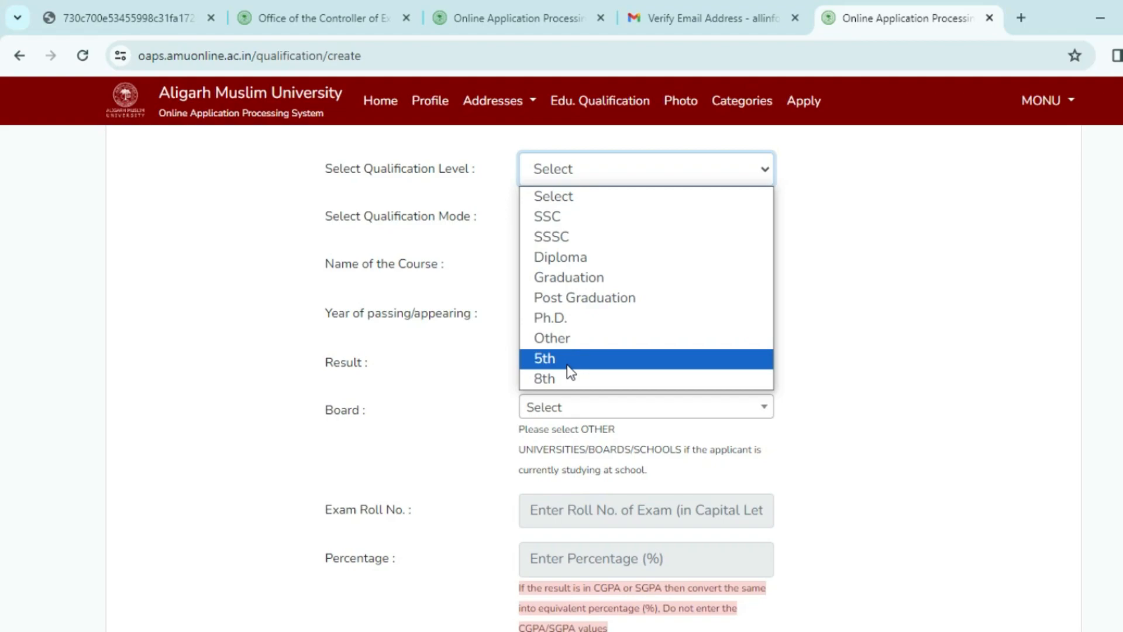
left_click(457, 340)
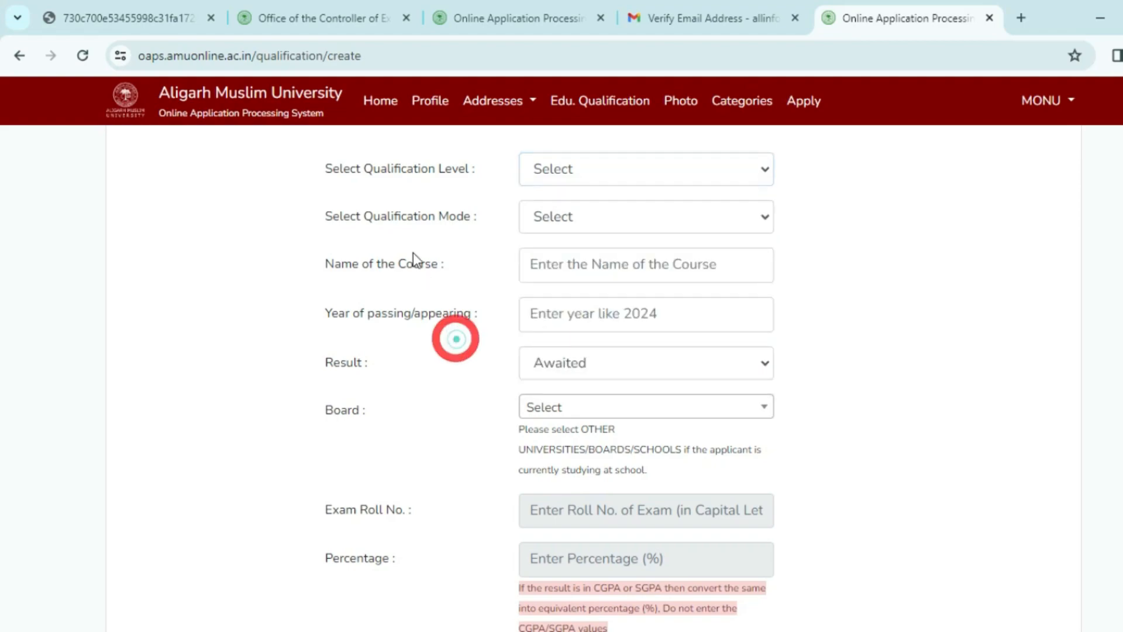
left_click(555, 226)
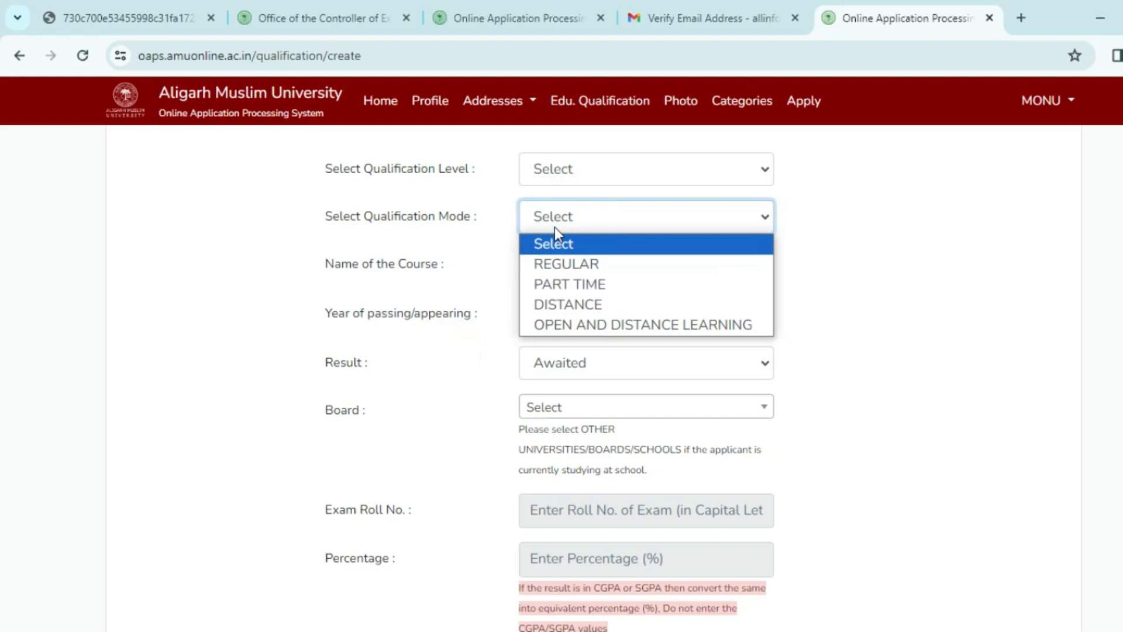
left_click(471, 256)
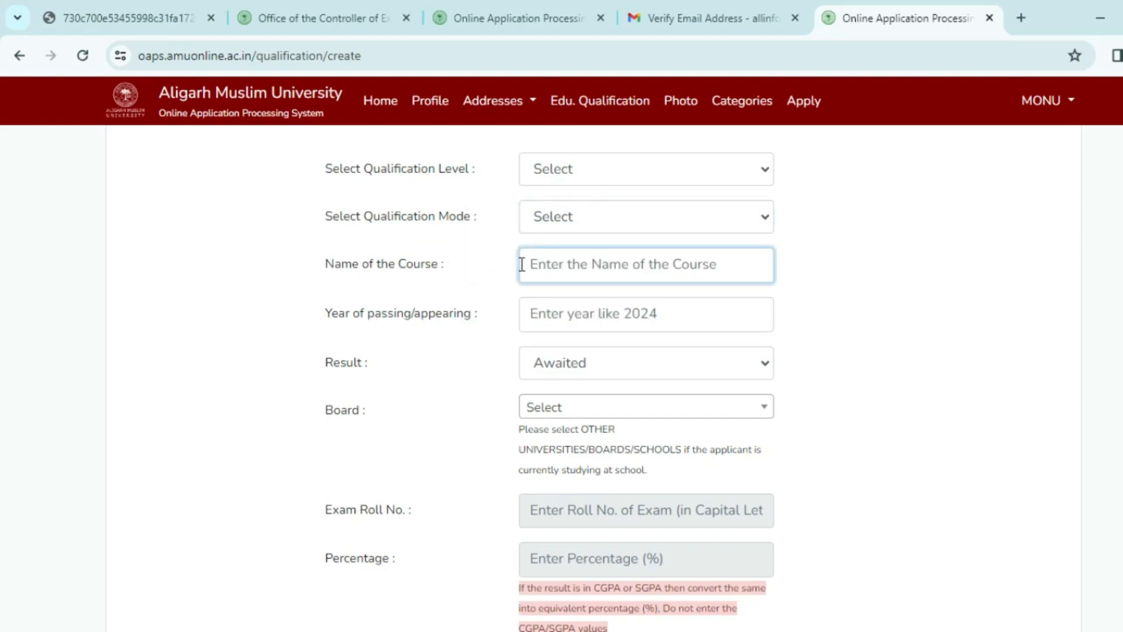
left_click(598, 312)
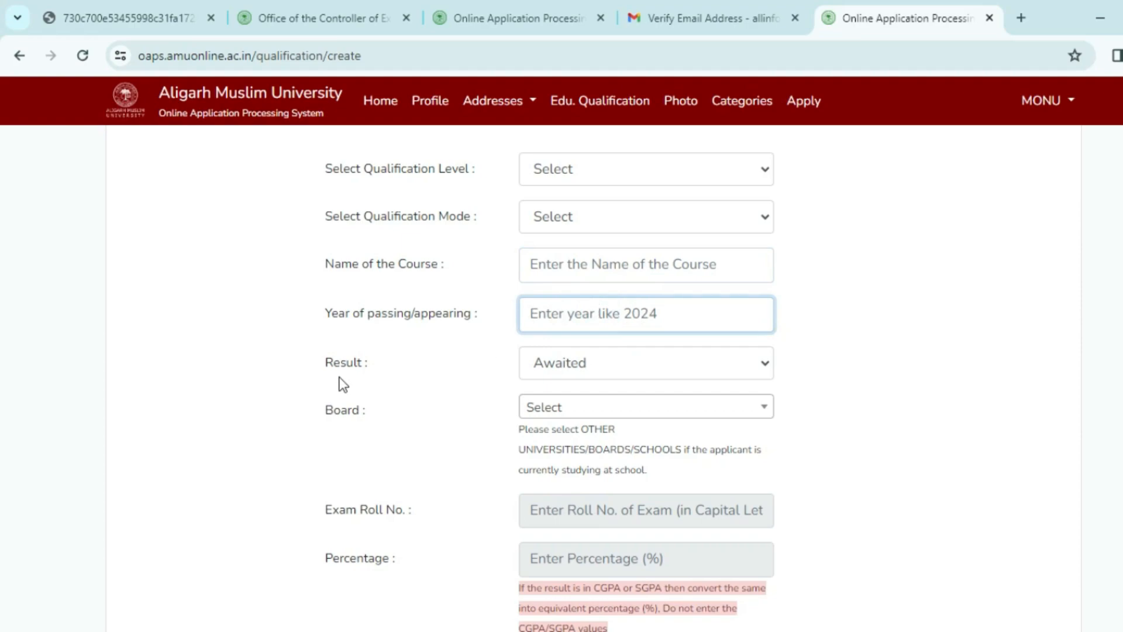
left_click(567, 361)
left_click(416, 352)
scroll(515, 342, "down", 1)
left_click(544, 321)
left_click(471, 336)
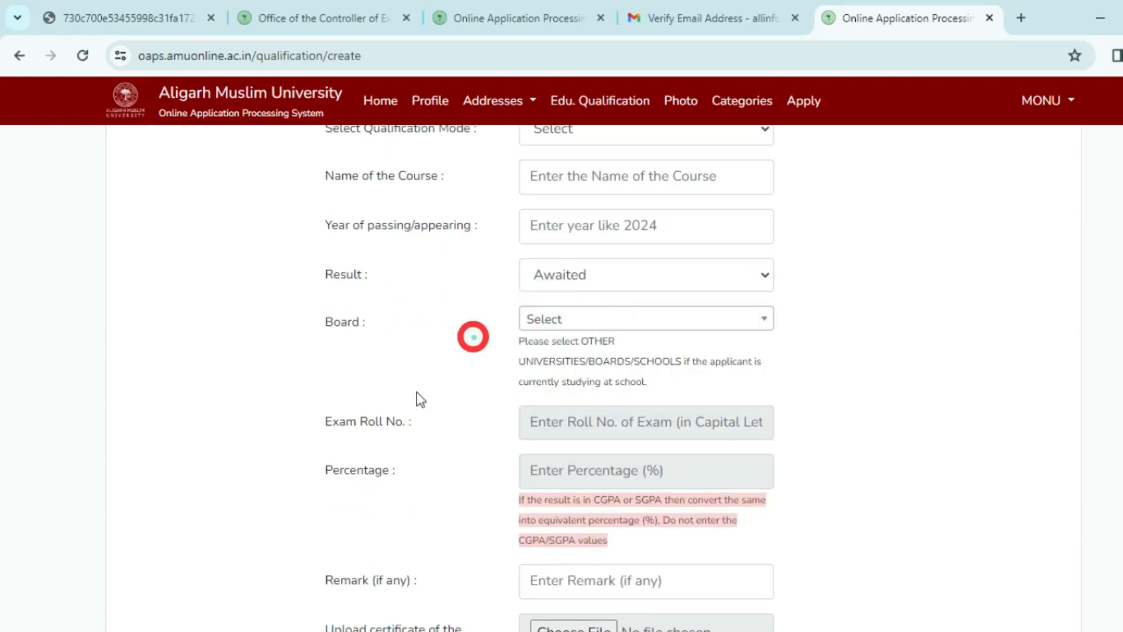
scroll(481, 407, "down", 3)
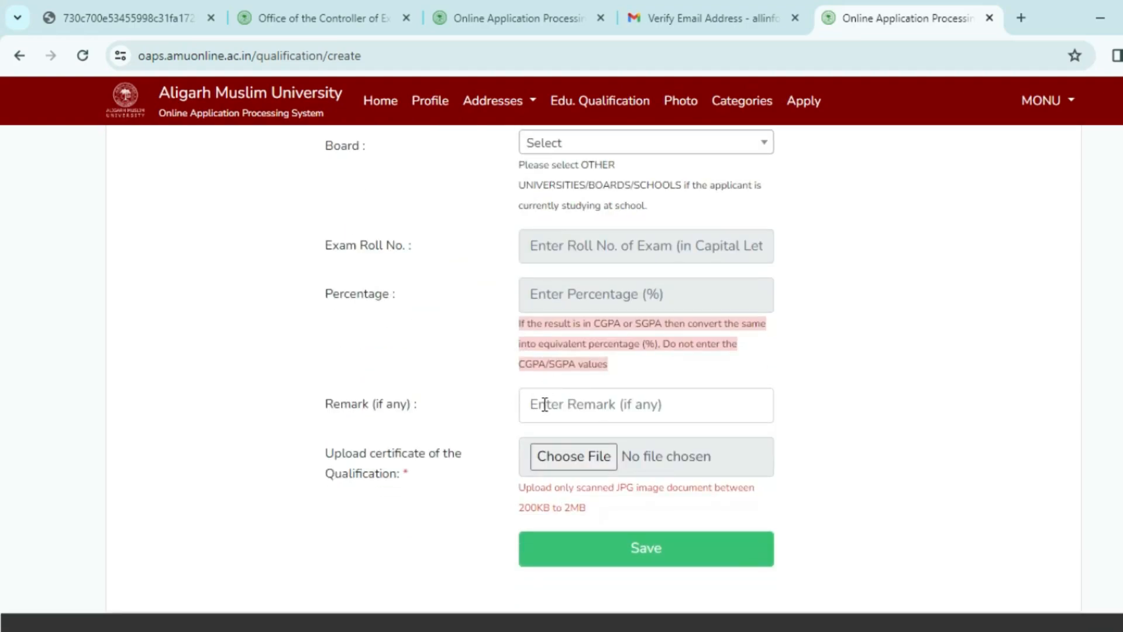
scroll(568, 418, "down", 1)
left_click(553, 317)
left_click(461, 319)
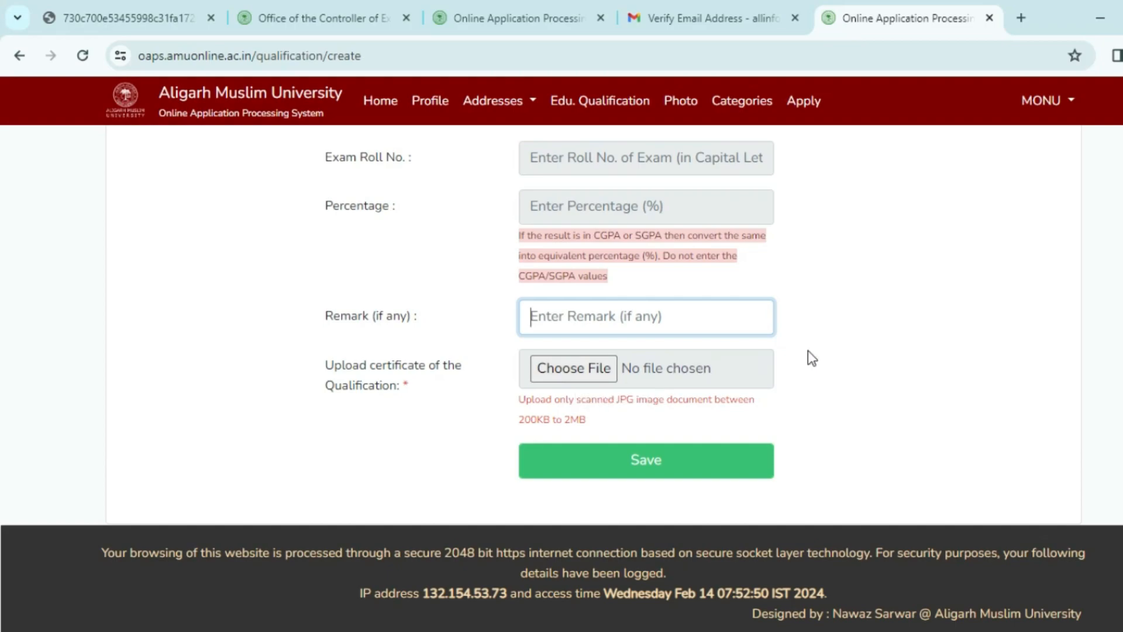
Review the uploaded photo, signature and thumb impression on the Photo uploads page.
left_click(674, 109)
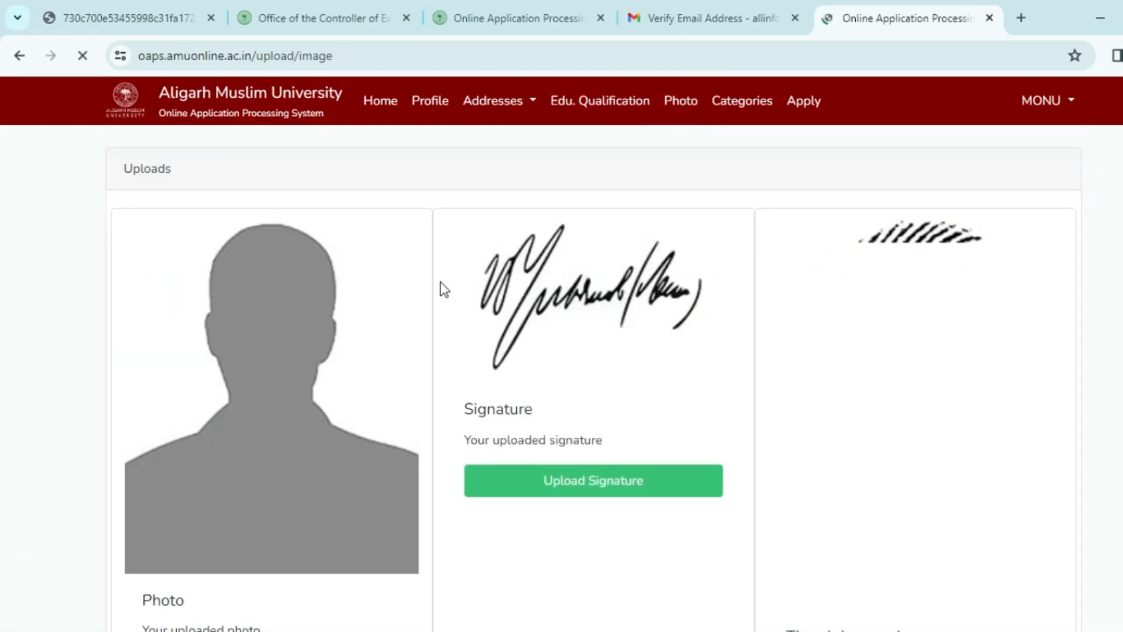
scroll(384, 351, "down", 3)
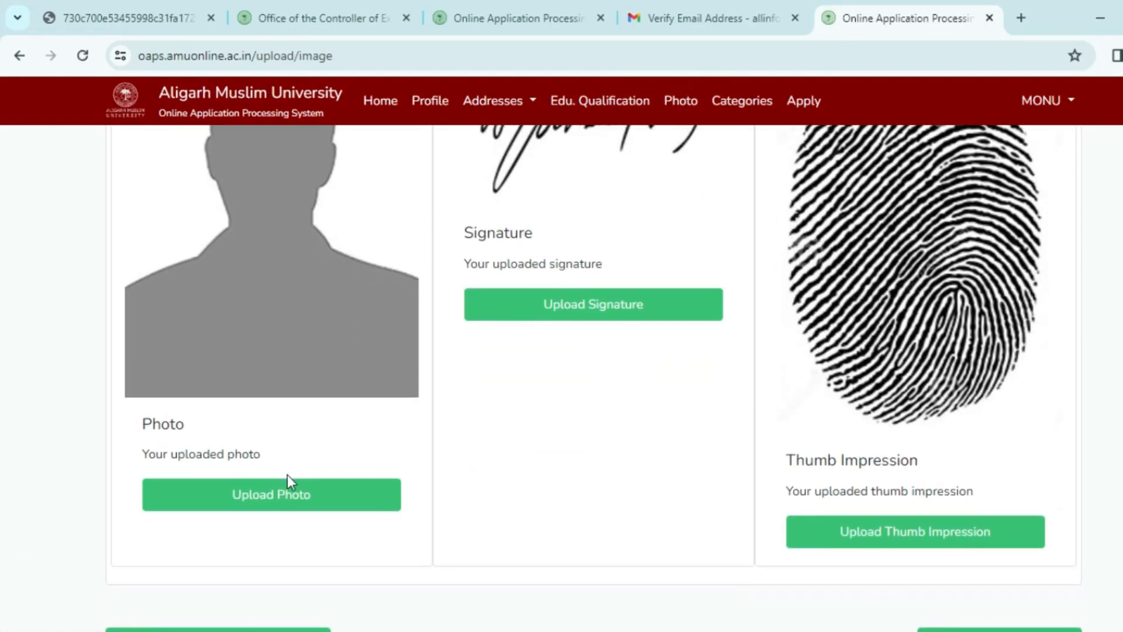
scroll(464, 371, "up", 1)
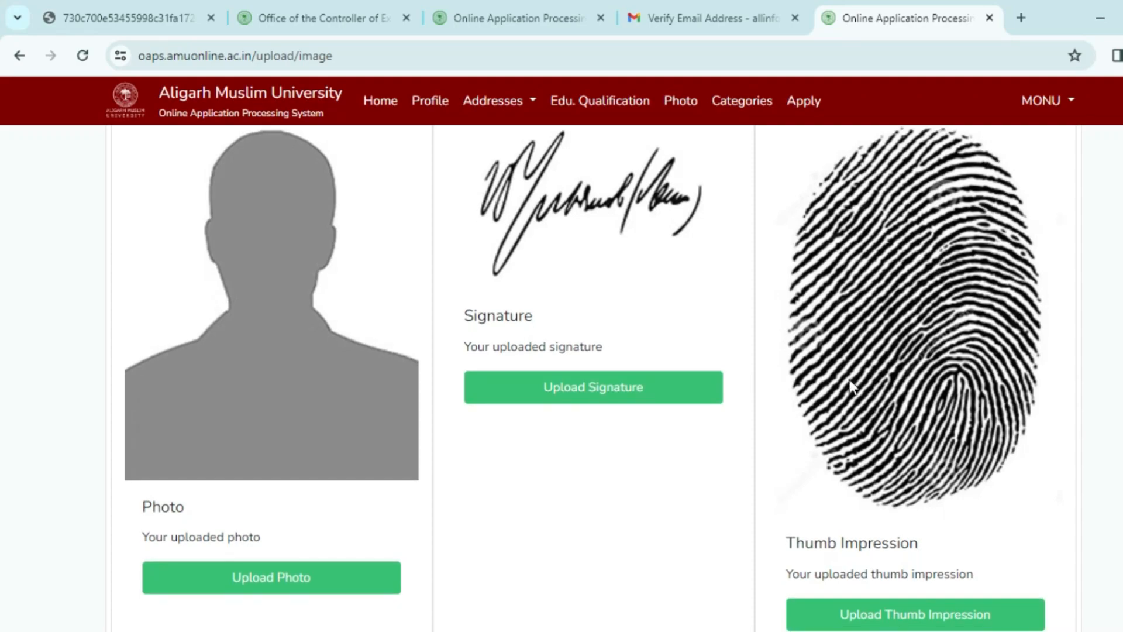
scroll(852, 385, "down", 3)
scroll(894, 463, "up", 1)
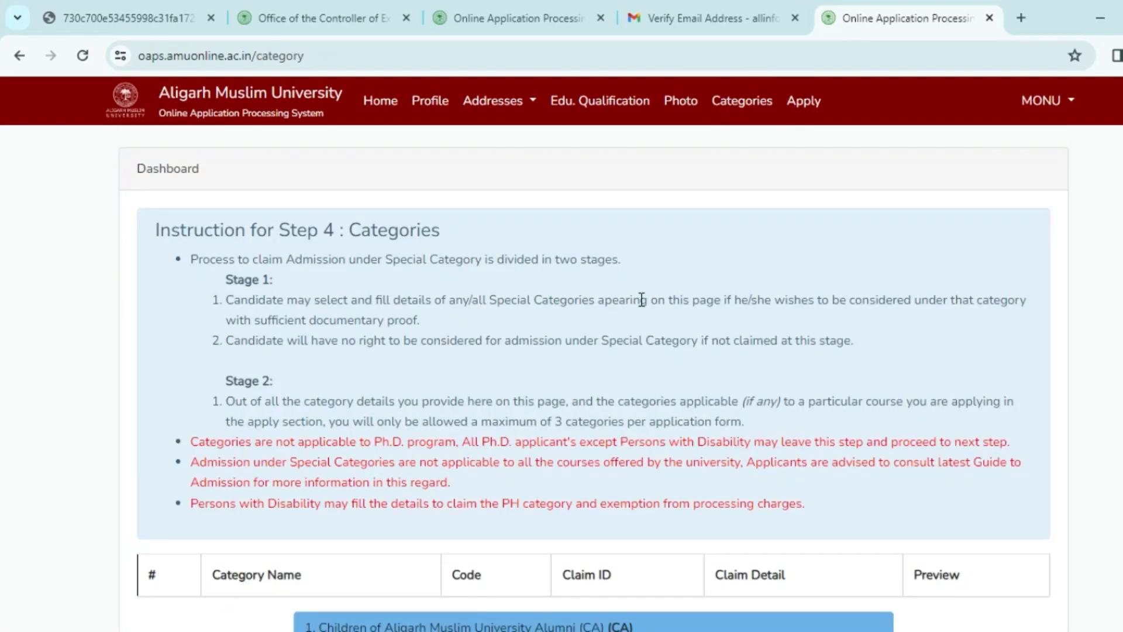
Scroll through the twelve special categories, from Alumni children (CA) to Armed Forces combat (CF).
scroll(642, 300, "down", 5)
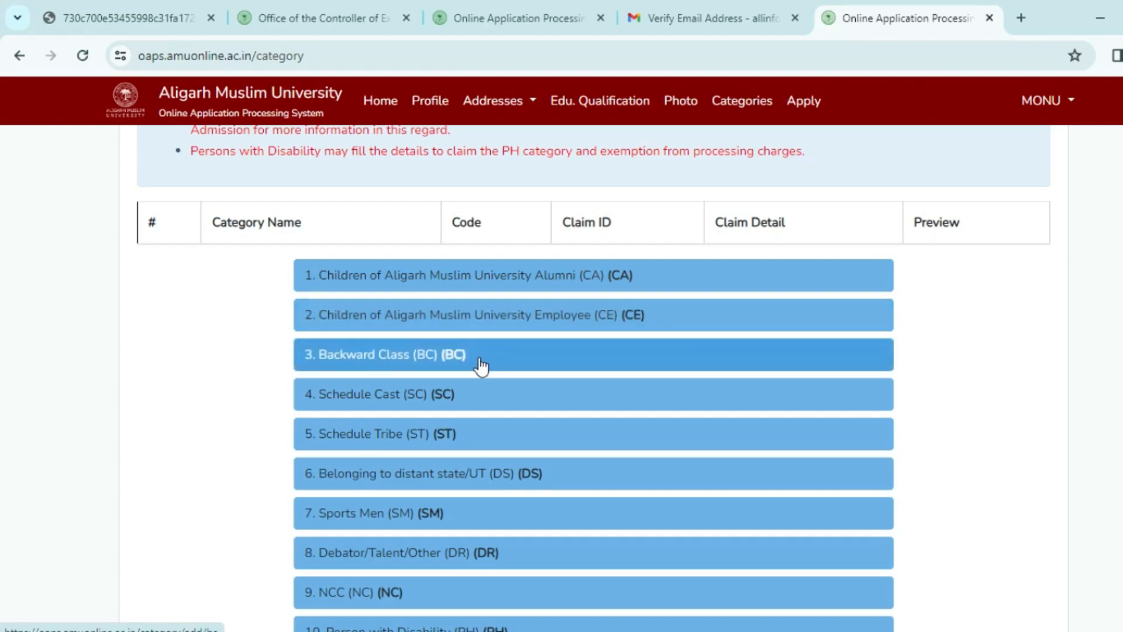
scroll(485, 402, "down", 5)
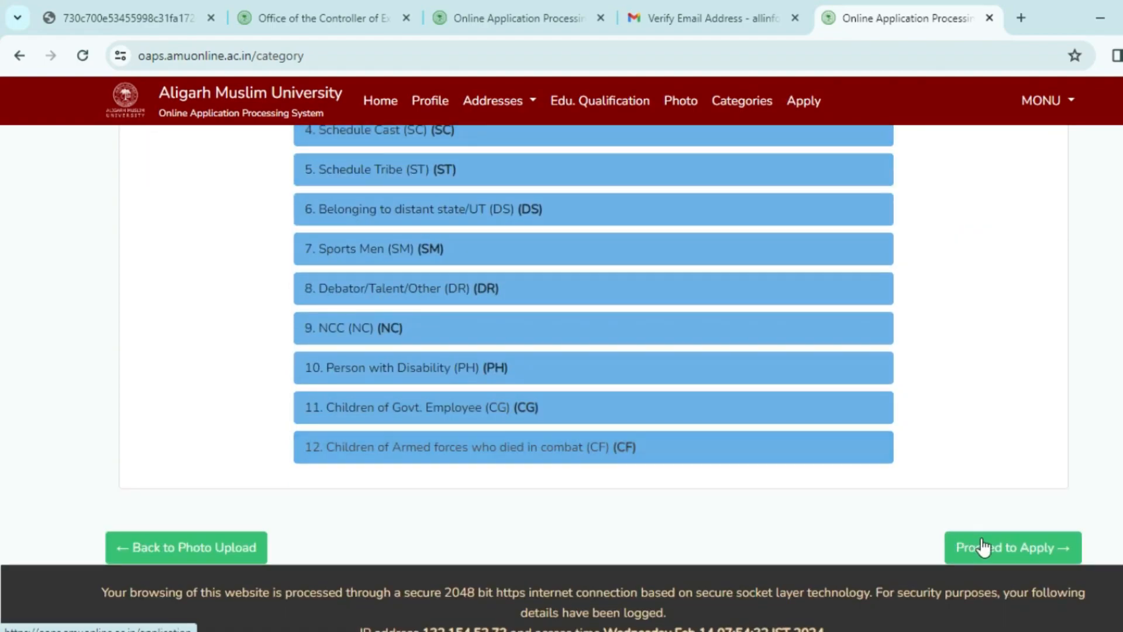
On the Apply page, set the form type to GENERAL.
left_click(803, 100)
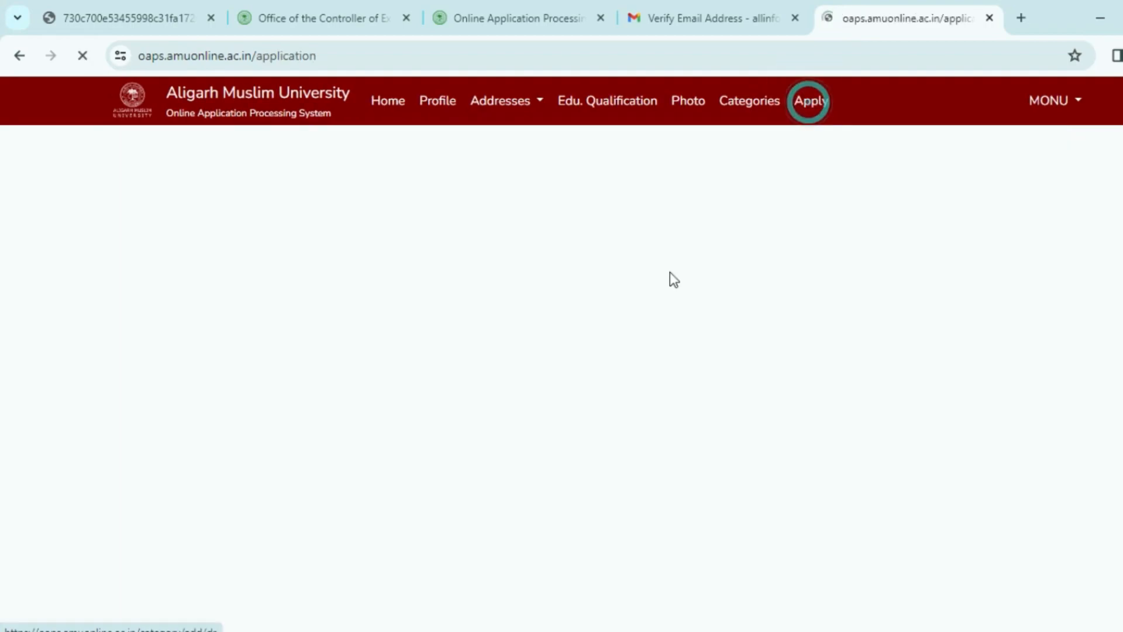
scroll(585, 406, "down", 1)
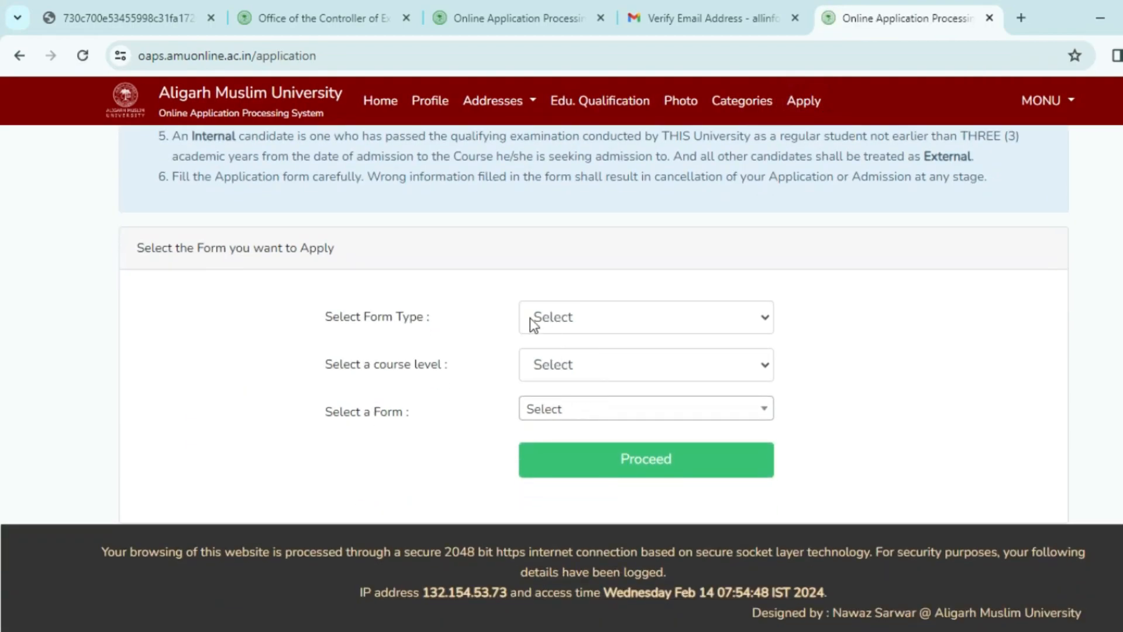
left_click(583, 326)
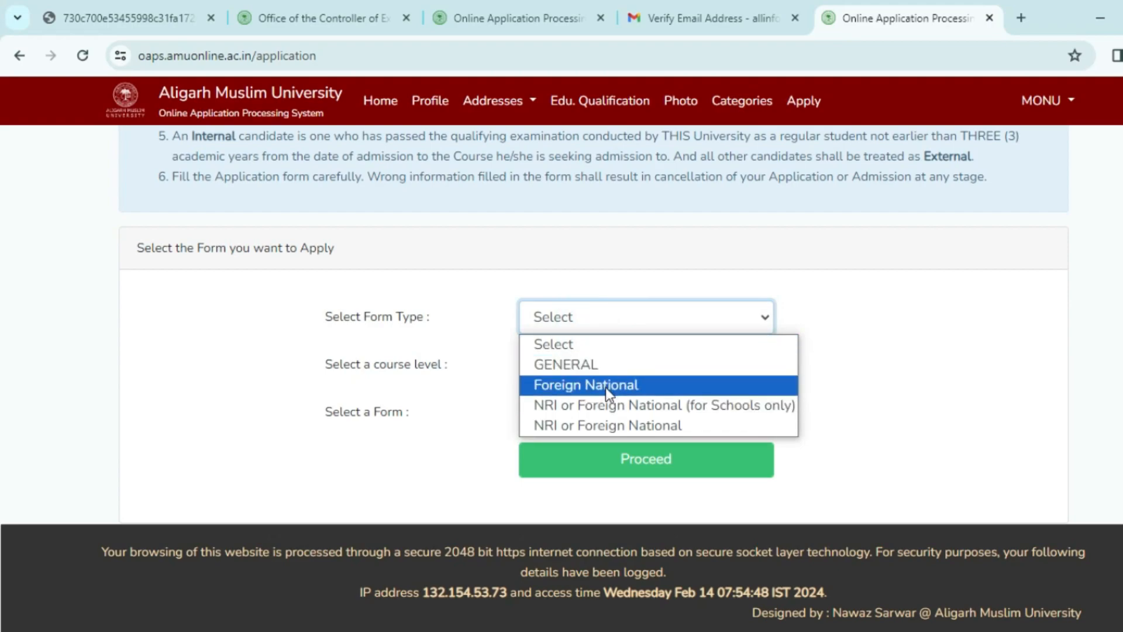
left_click(472, 326)
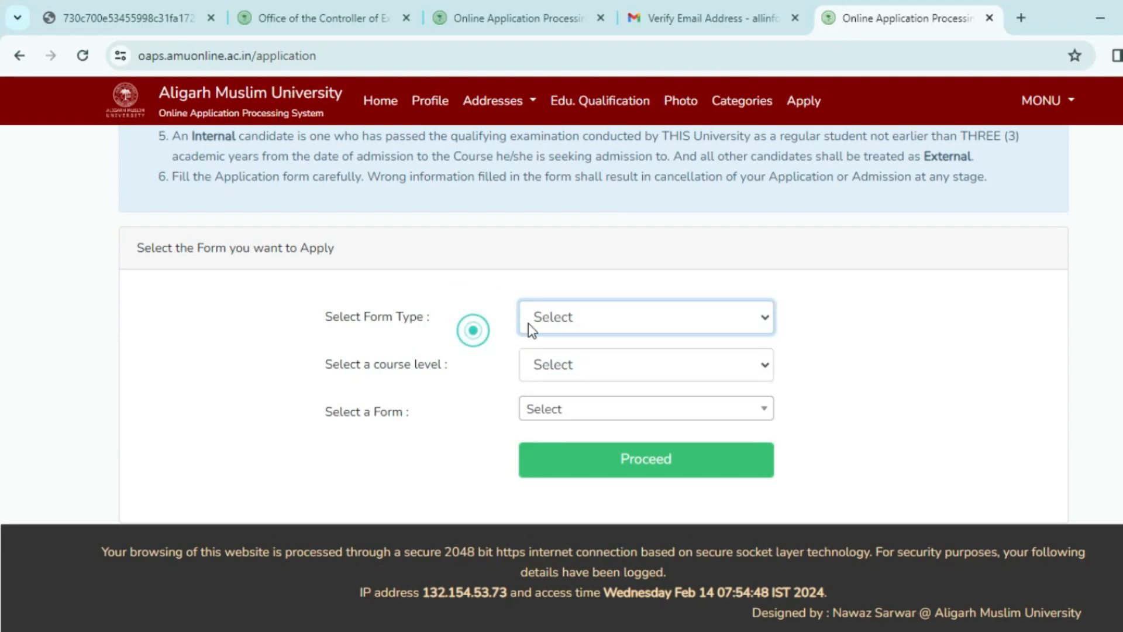
left_click(532, 327)
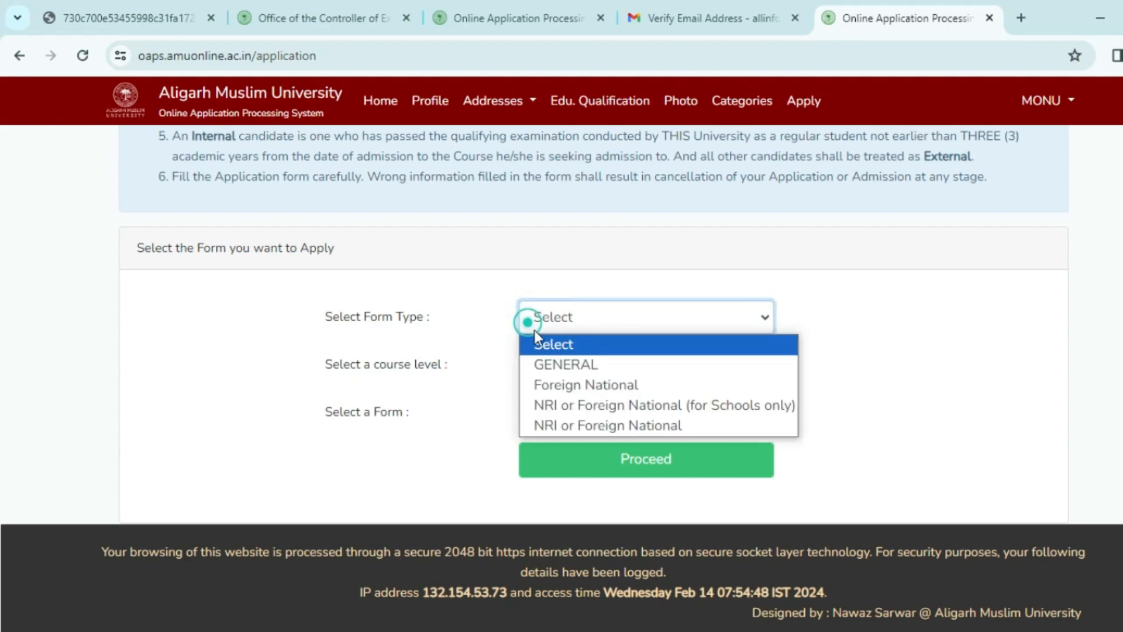
left_click(559, 363)
Choose School as the course level and Class I as the form.
left_click(573, 371)
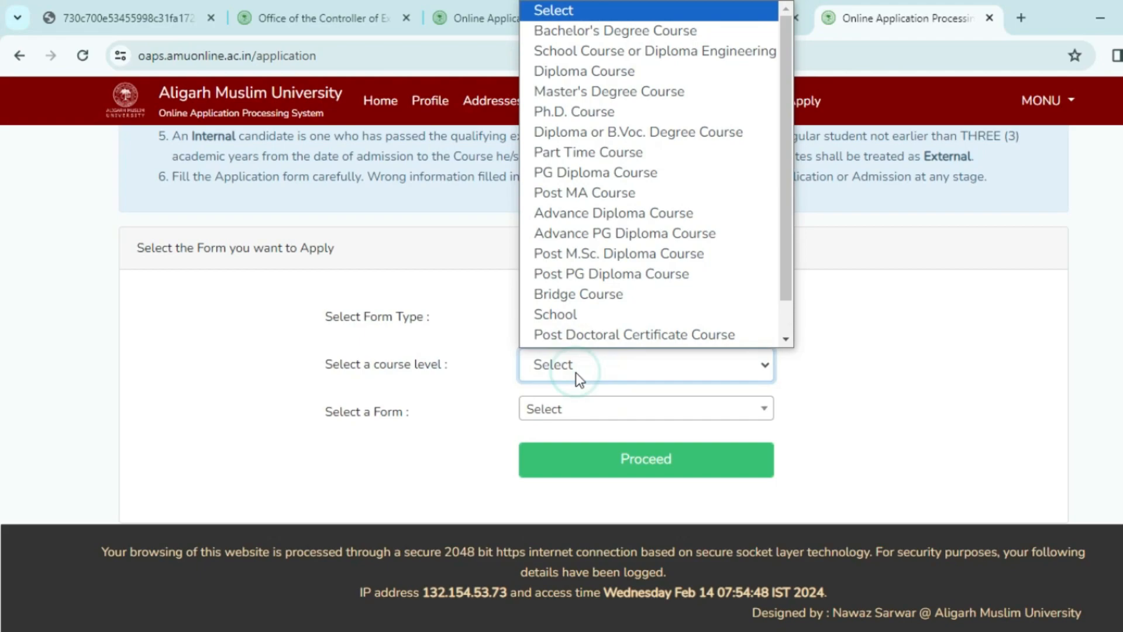
left_click(575, 316)
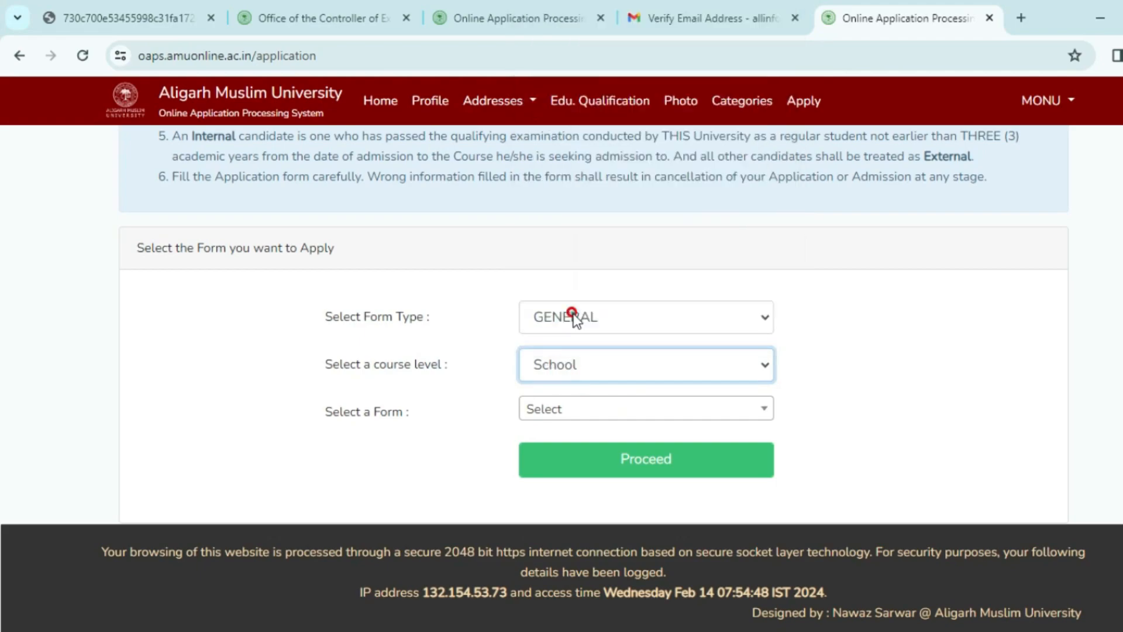
left_click(555, 409)
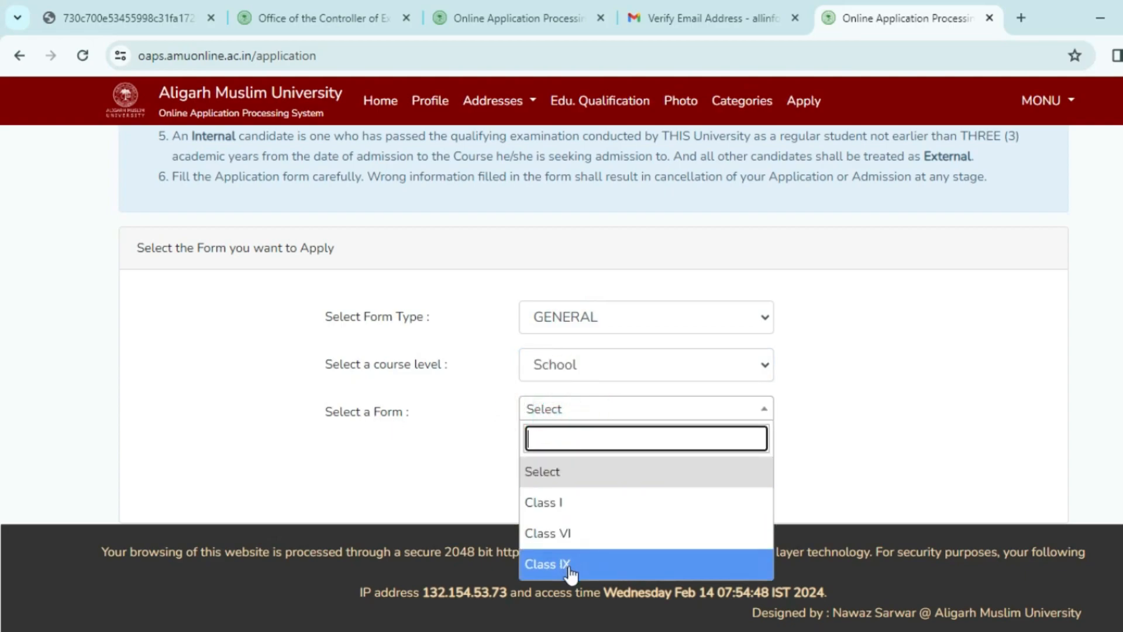
left_click(559, 515)
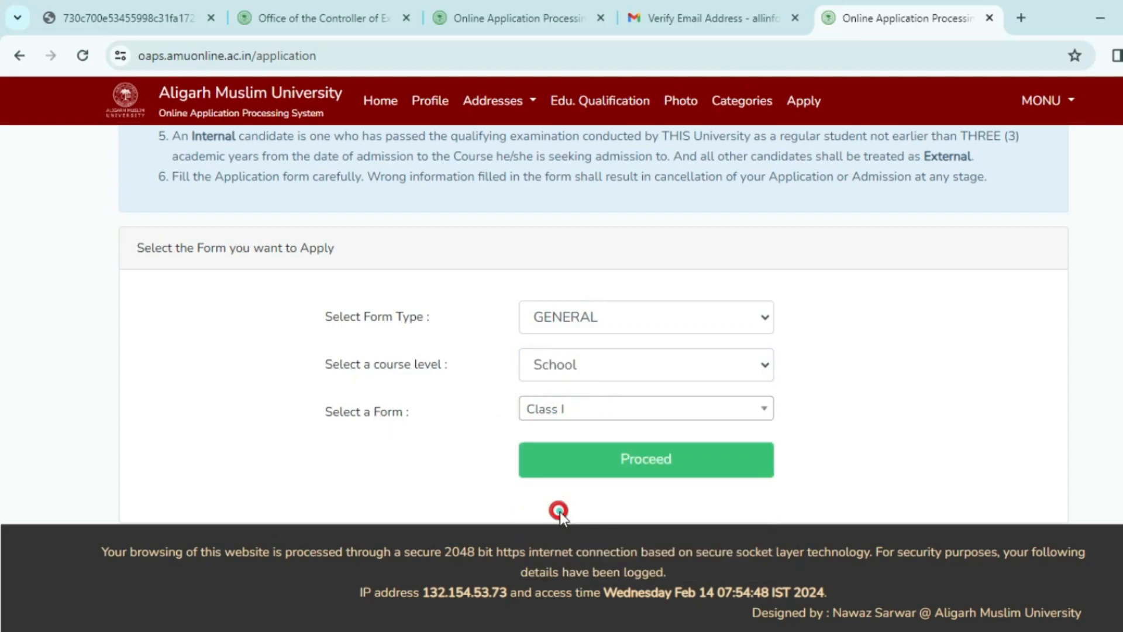
Proceed to the Class I application form and set the applicant's gender to MALE.
left_click(639, 481)
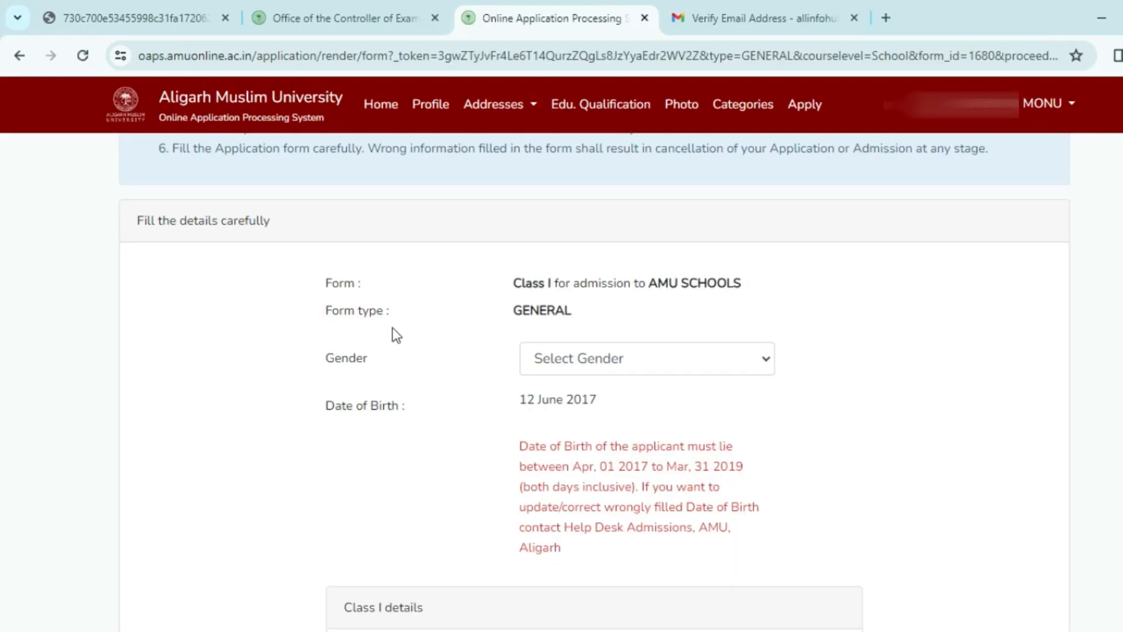
left_click(579, 358)
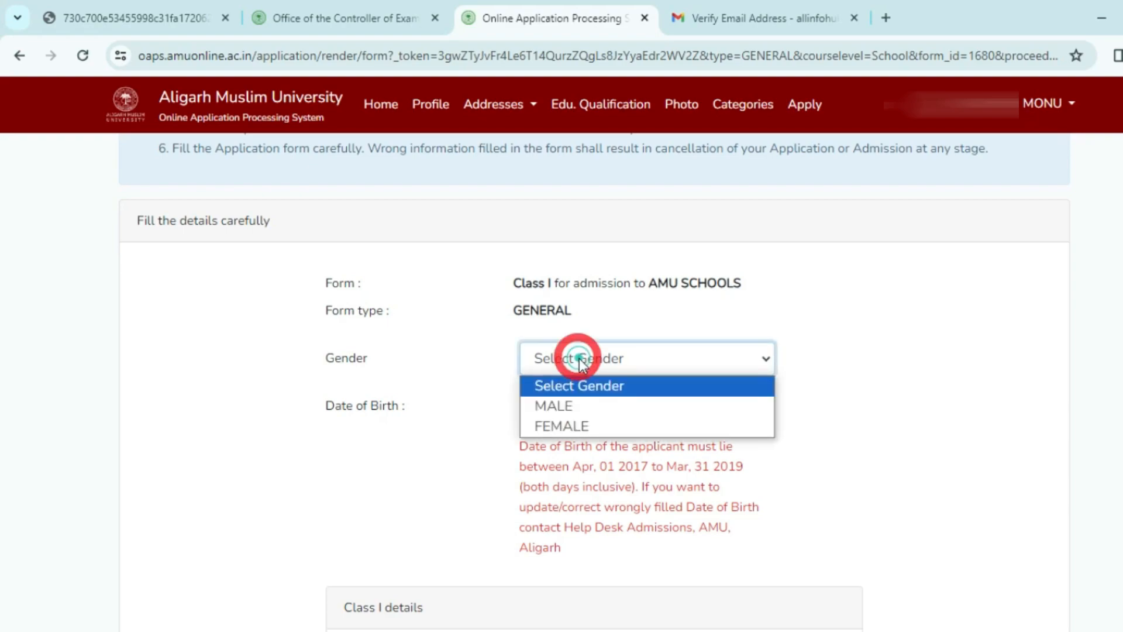
left_click(577, 405)
left_click(468, 316)
scroll(468, 316, "down", 5)
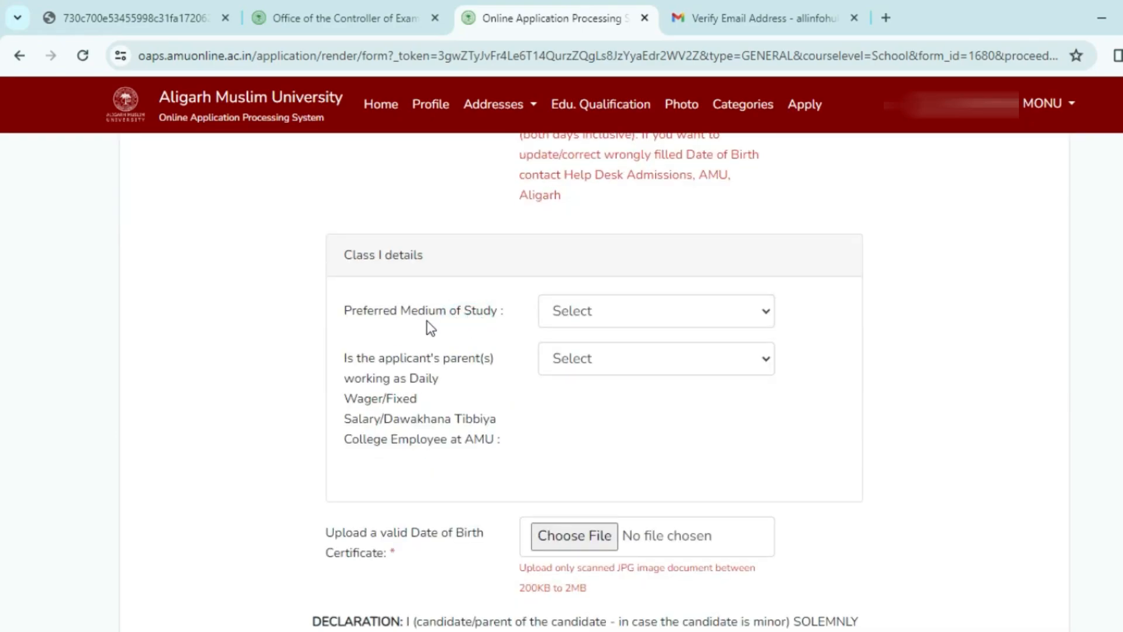
Set medium of study to ENGLISH, answer NO to the parent employment question, and accept the declaration.
left_click(639, 321)
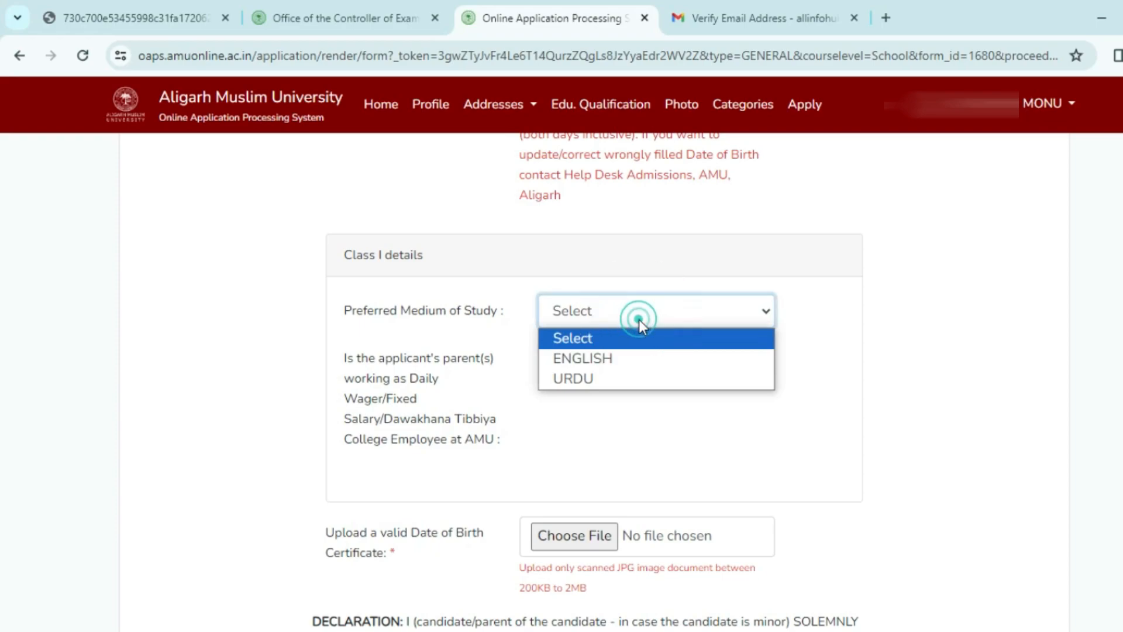
left_click(615, 363)
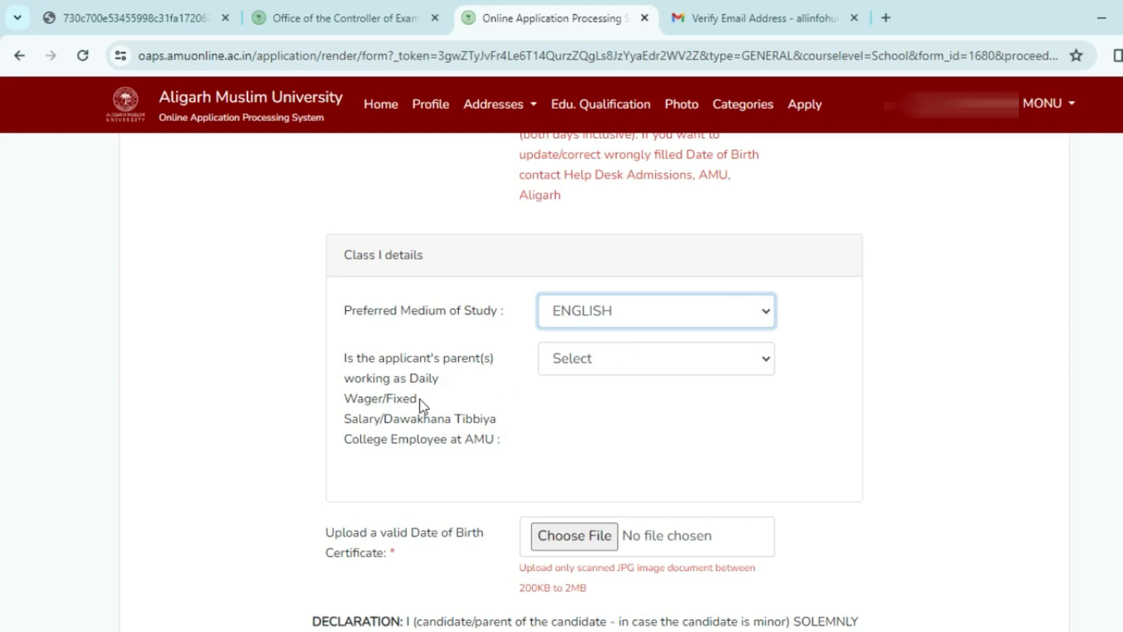
left_click(603, 366)
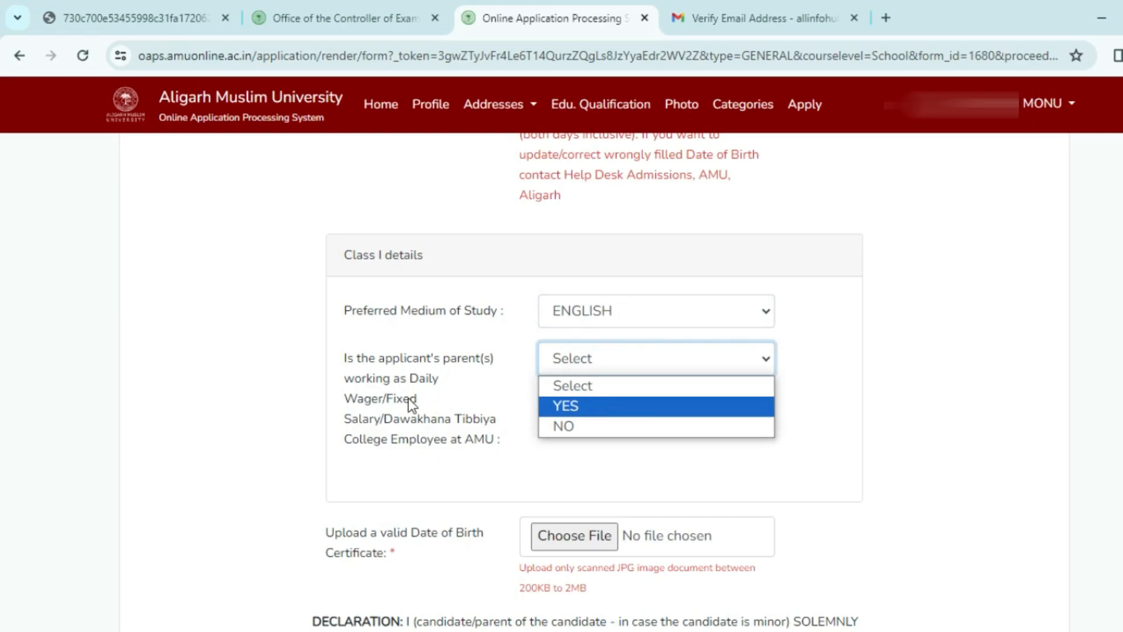
left_click(581, 423)
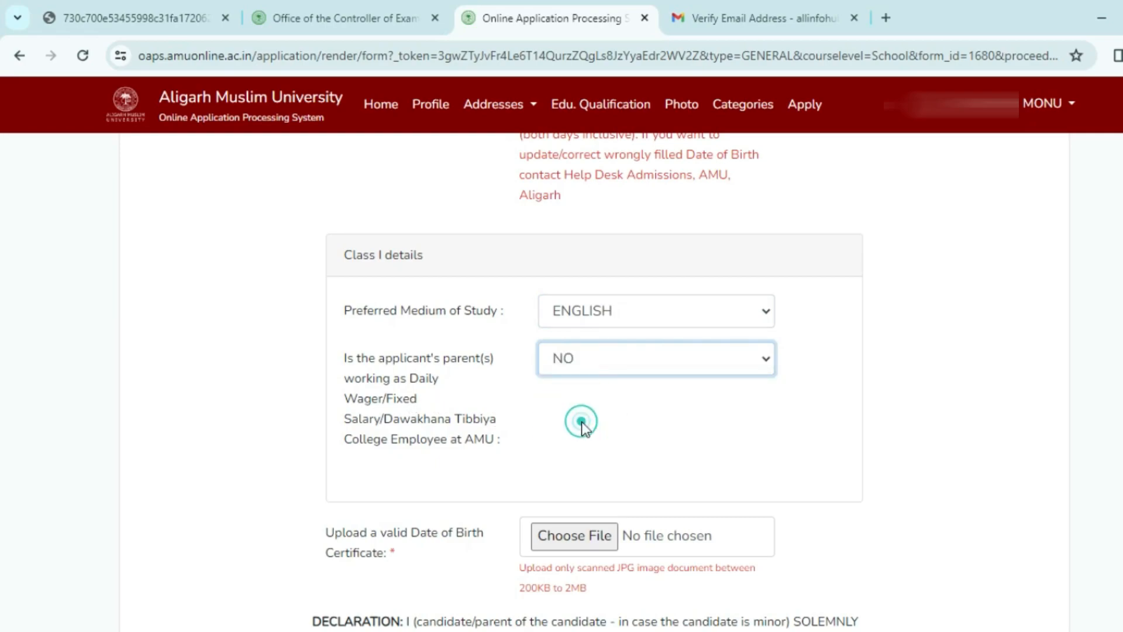
scroll(579, 456, "down", 4)
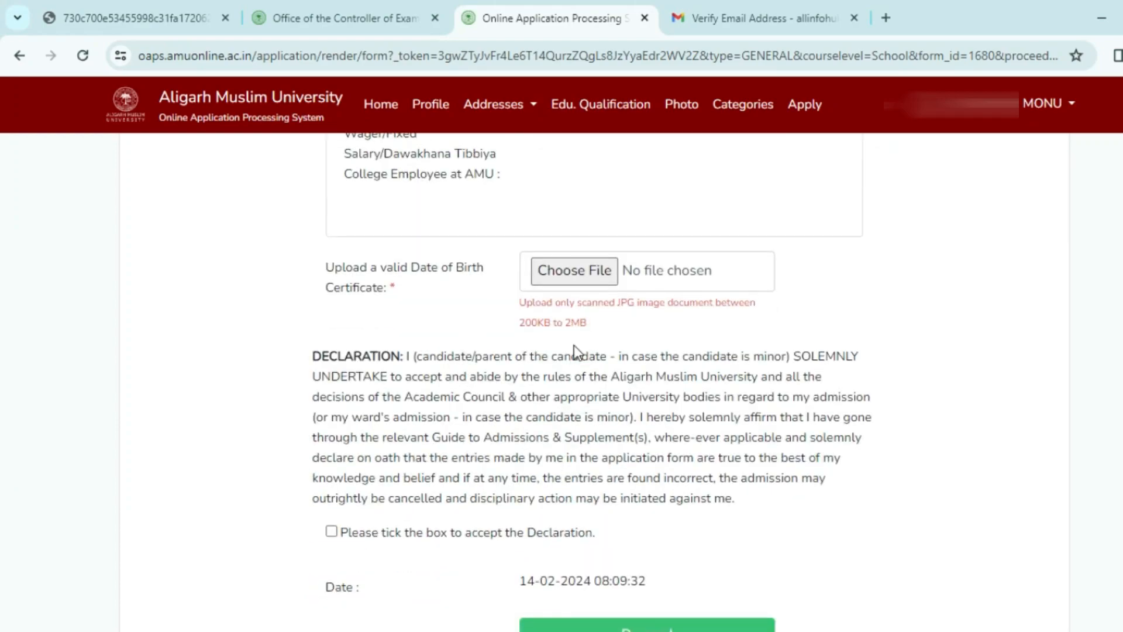
scroll(579, 351, "down", 3)
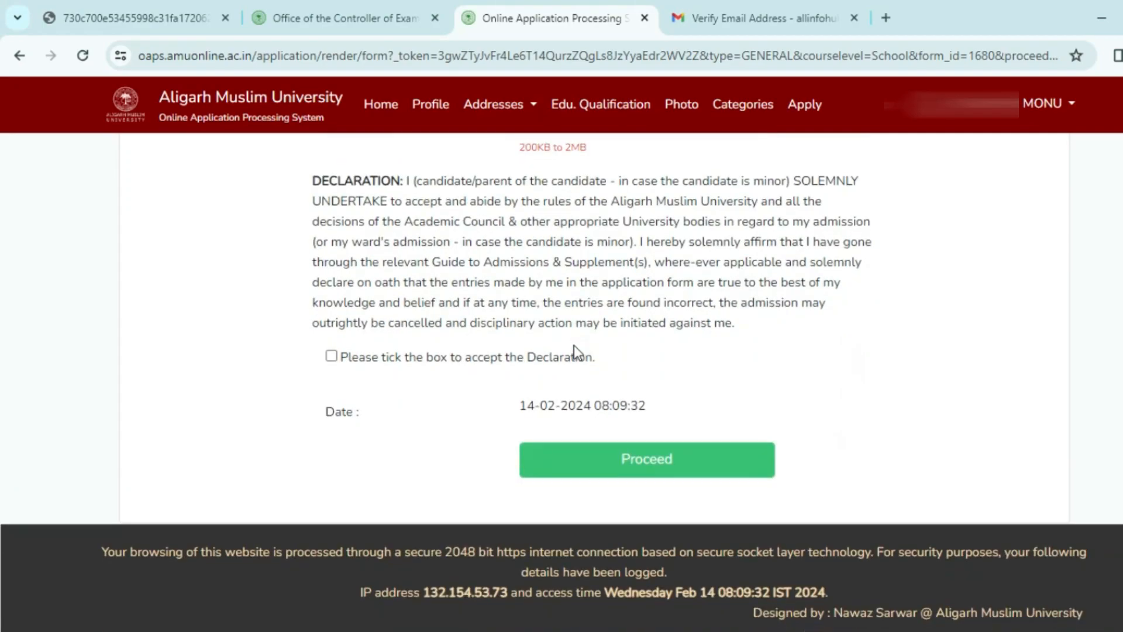
left_click(331, 356)
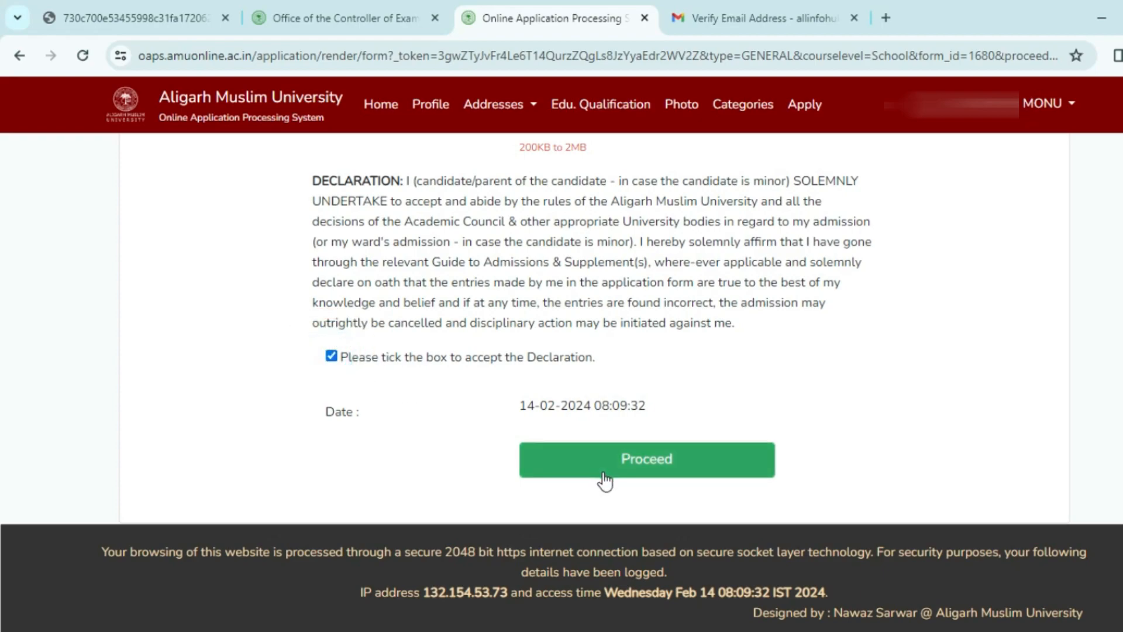